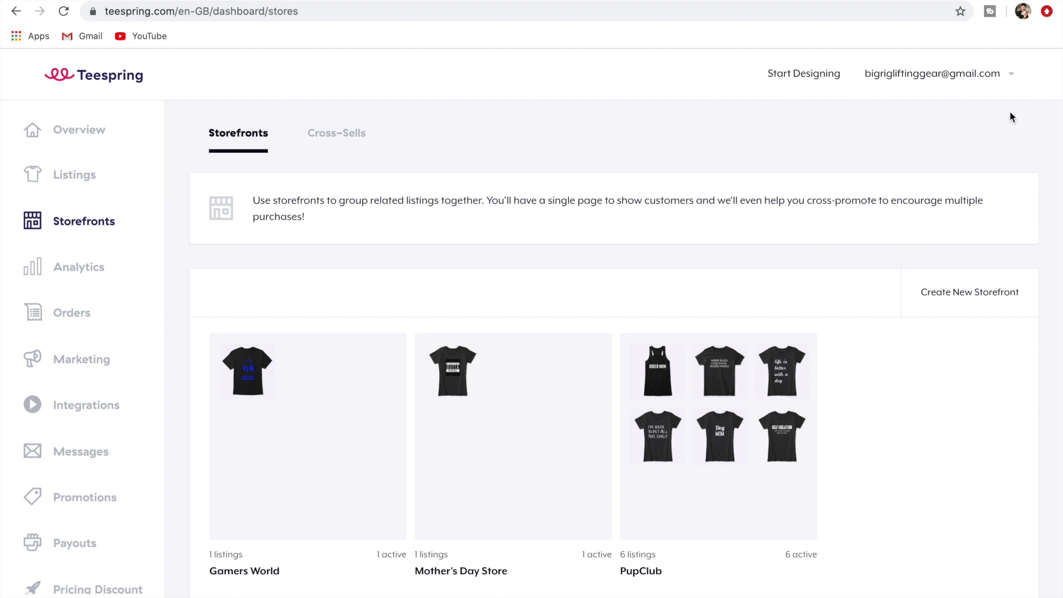
{"action": "left_click", "coordinate": [985, 87]}
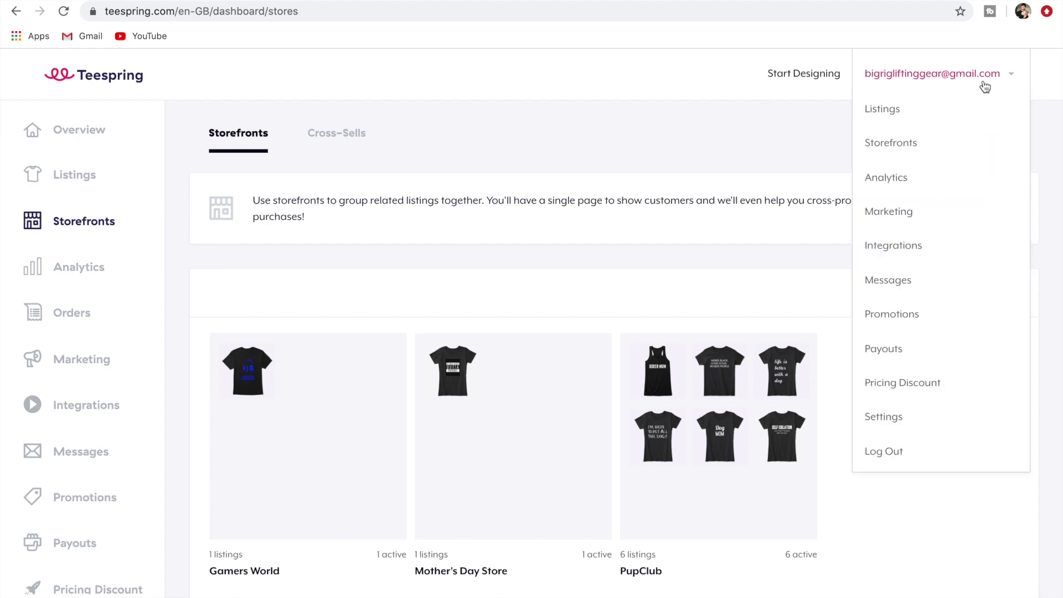
{"action": "left_click", "coordinate": [916, 144]}
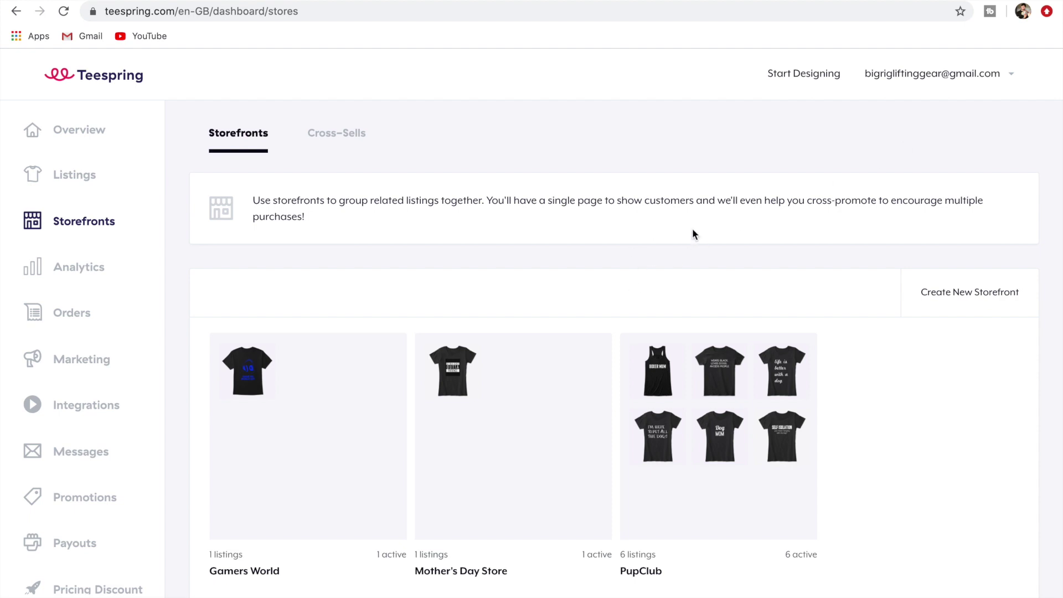
{"action": "mouse_move", "coordinate": [740, 523]}
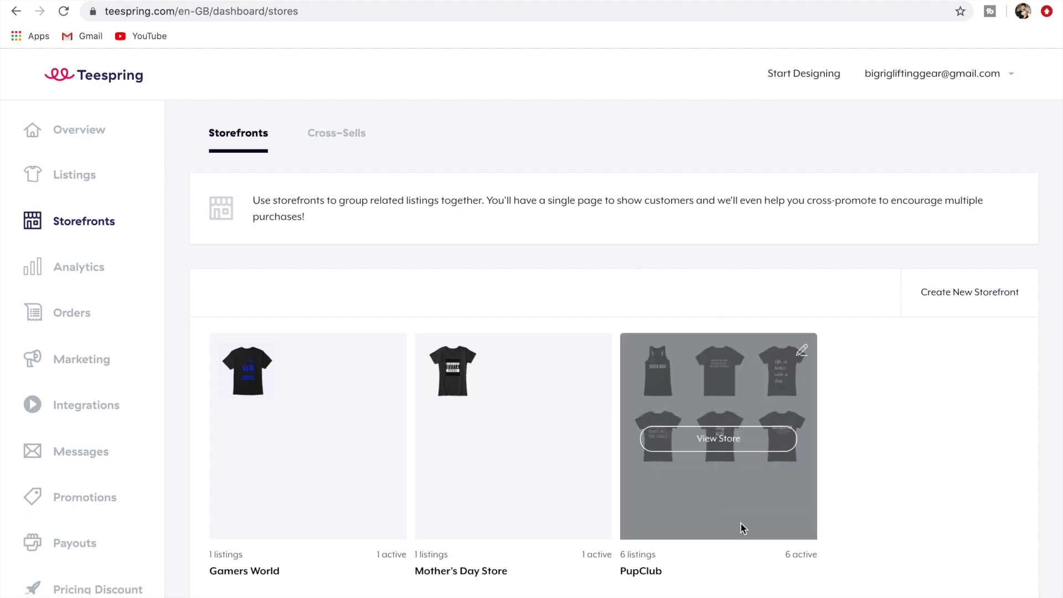
Open the PupClub storefront editor and browse its product list.
{"action": "left_click", "coordinate": [802, 357]}
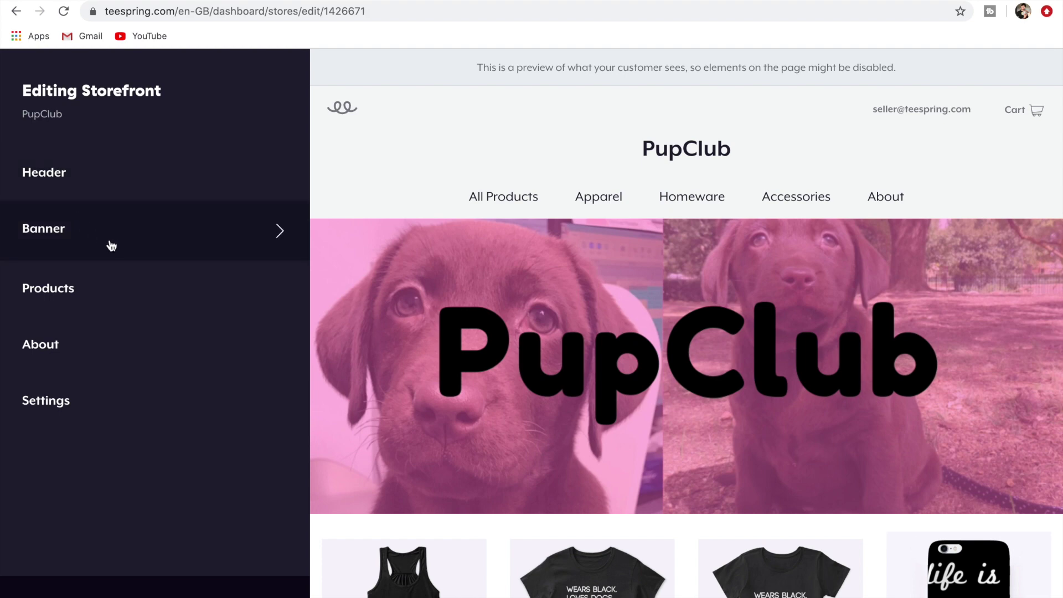
{"action": "left_click", "coordinate": [87, 298]}
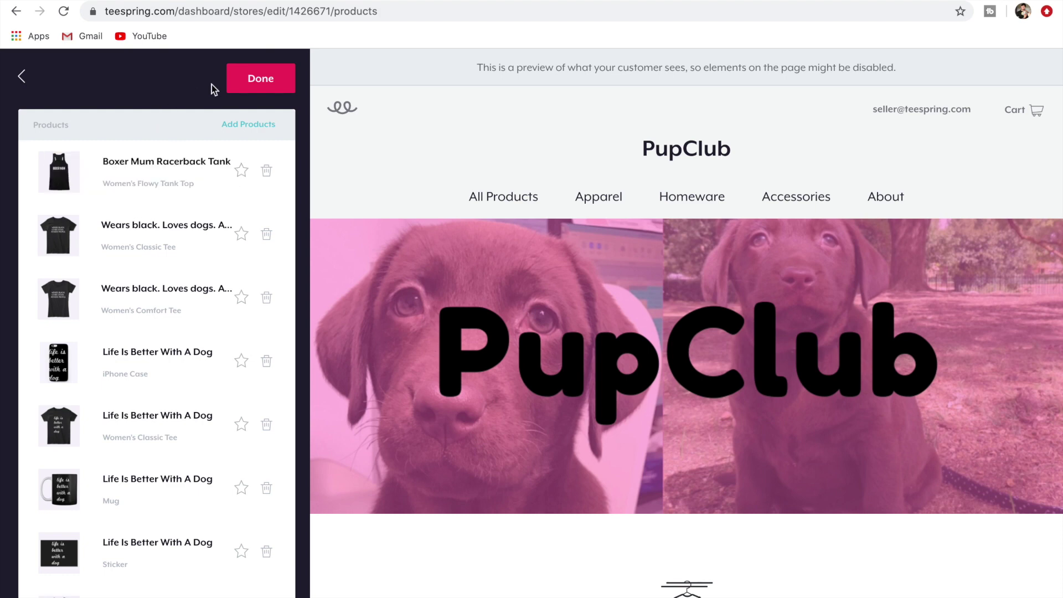
{"action": "left_click", "coordinate": [30, 78]}
Open PupClub's store settings showing the pupclub-2 permalink, then start a new browser tab.
{"action": "left_click", "coordinate": [30, 79]}
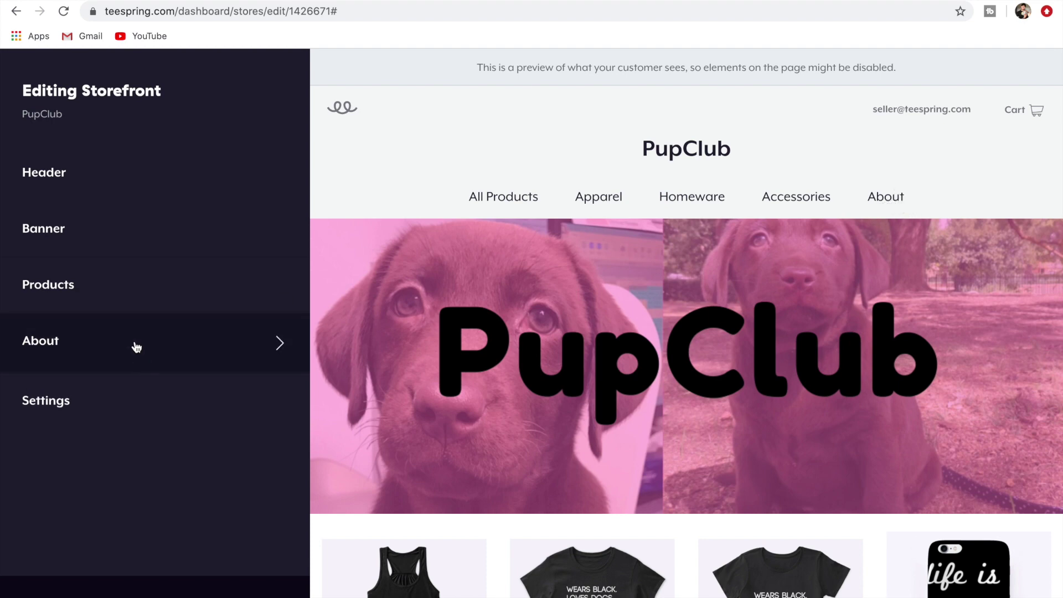
{"action": "left_click", "coordinate": [96, 409]}
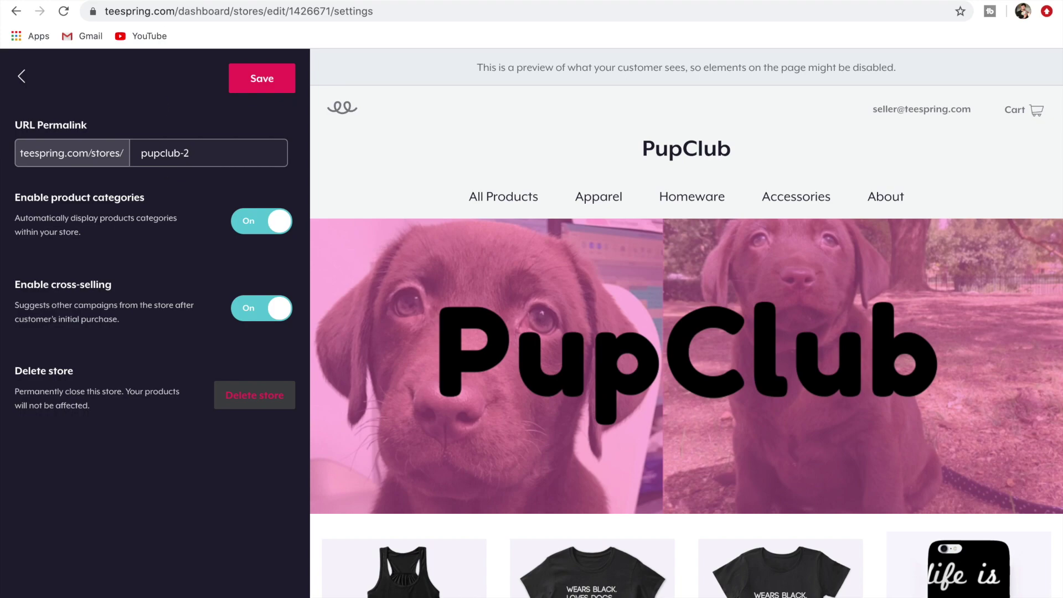
{"action": "key", "text": "ctrl+t"}
{"action": "type", "text": "bitly"}
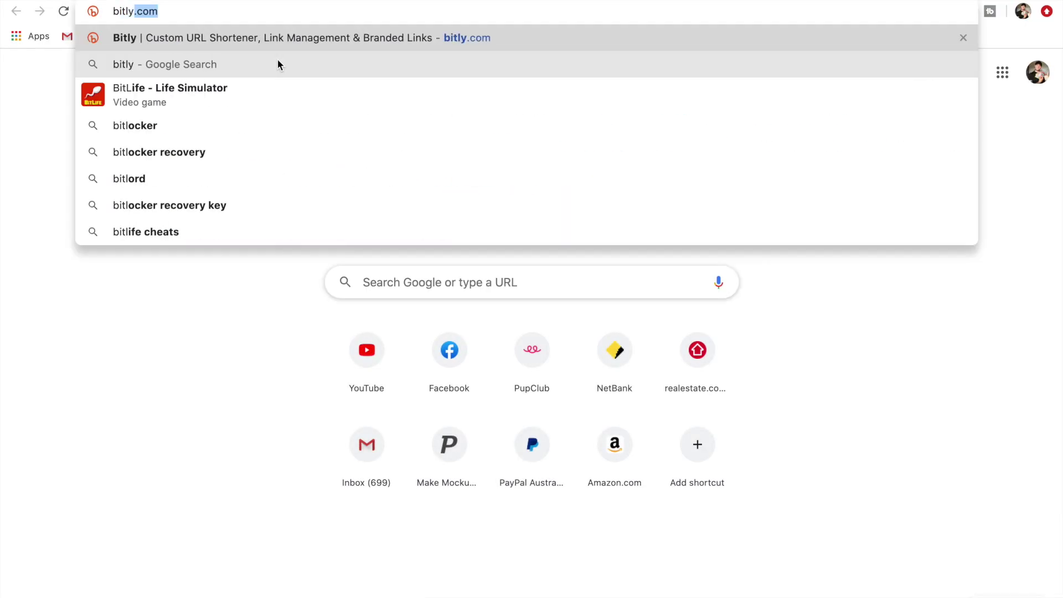
{"action": "key", "text": "Return"}
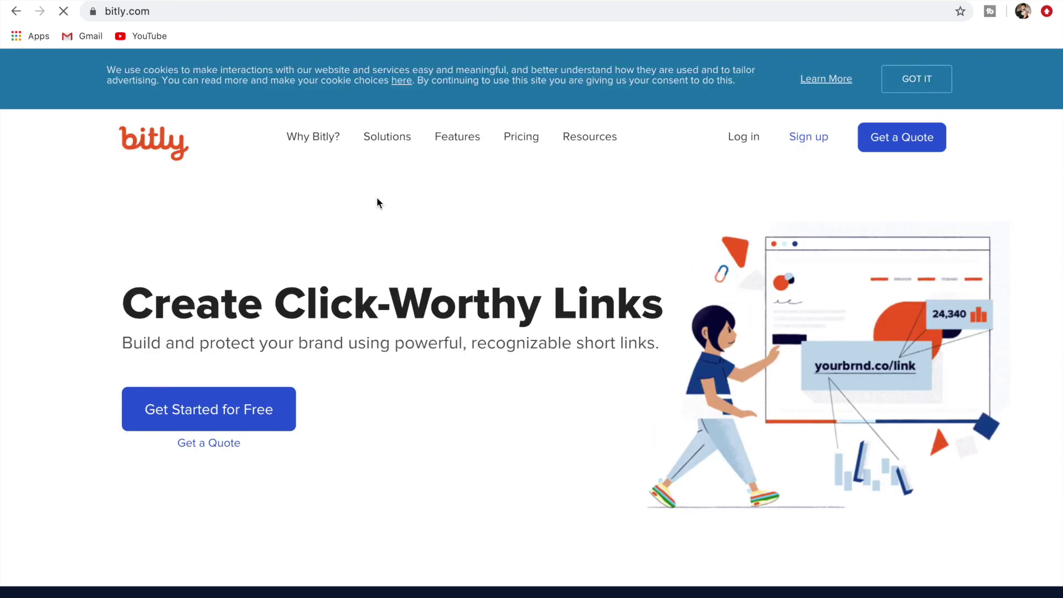
{"action": "scroll", "coordinate": [516, 405], "scroll_direction": "down", "scroll_amount": 8}
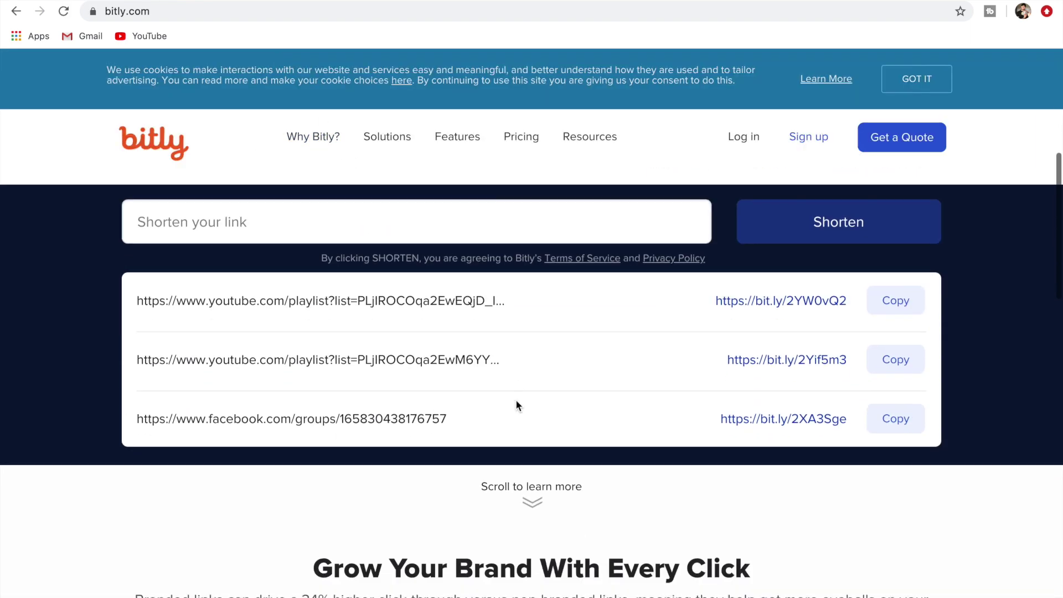
{"action": "scroll", "coordinate": [451, 340], "scroll_direction": "up", "scroll_amount": 5}
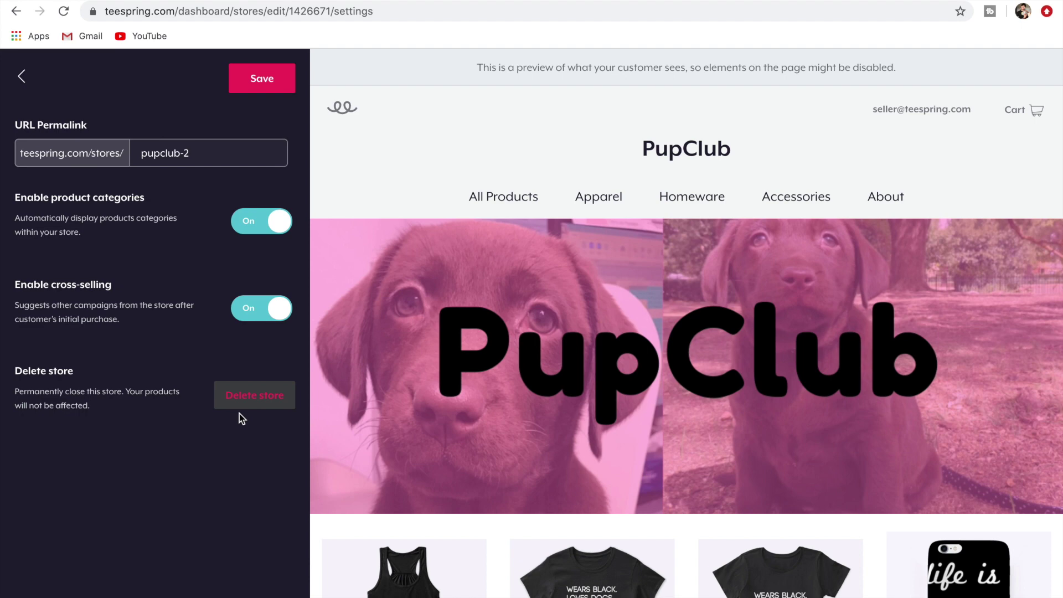
Back out of PupClub's Settings panel, triggering the save-changes prompt.
{"action": "left_click", "coordinate": [34, 80]}
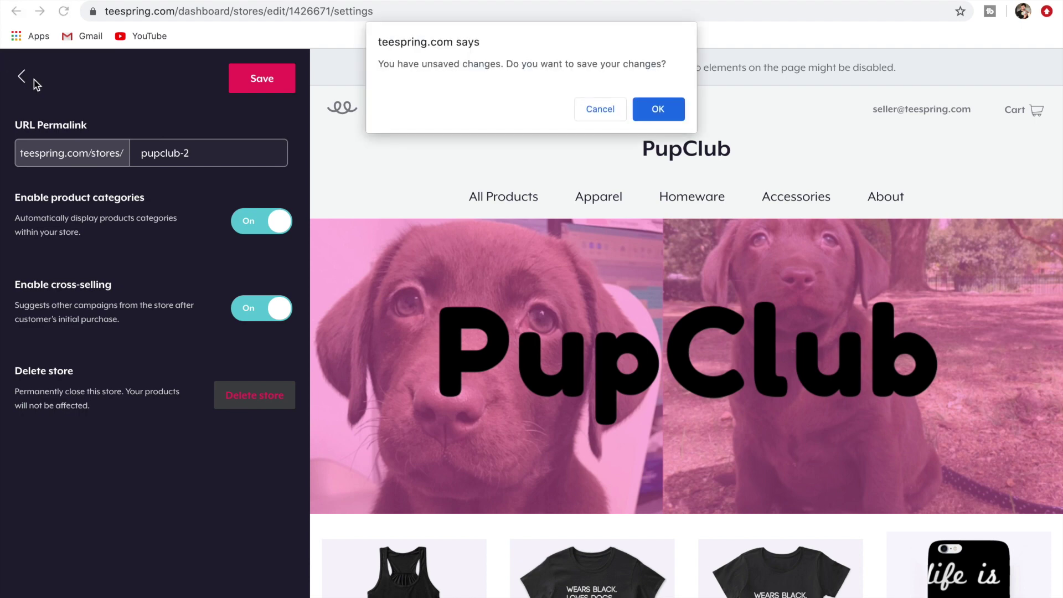
Accept the unsaved-changes prompt and view PupClub's Header settings.
{"action": "left_click", "coordinate": [667, 115]}
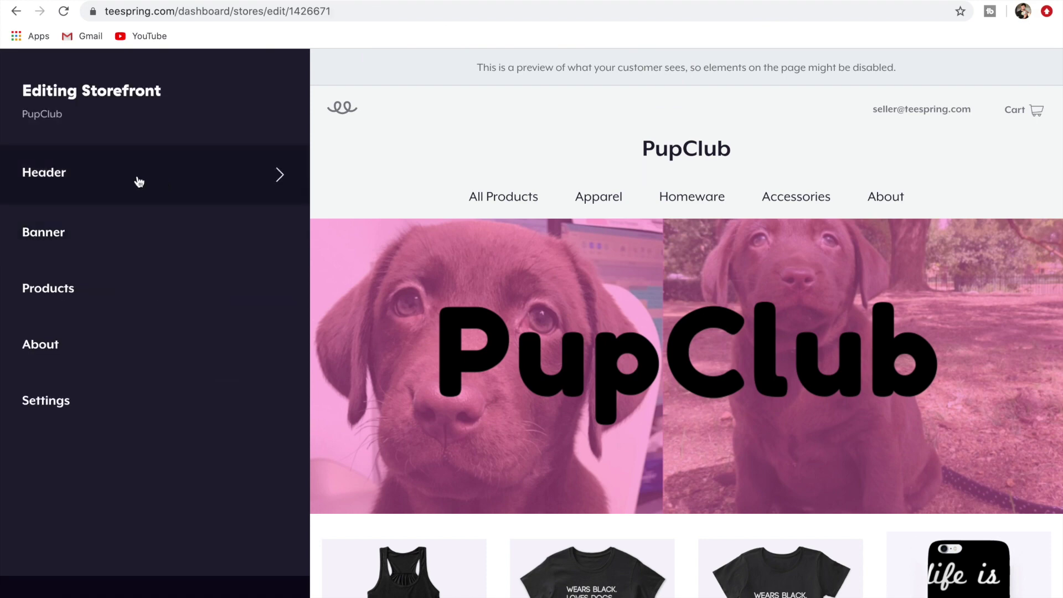
{"action": "left_click", "coordinate": [137, 176]}
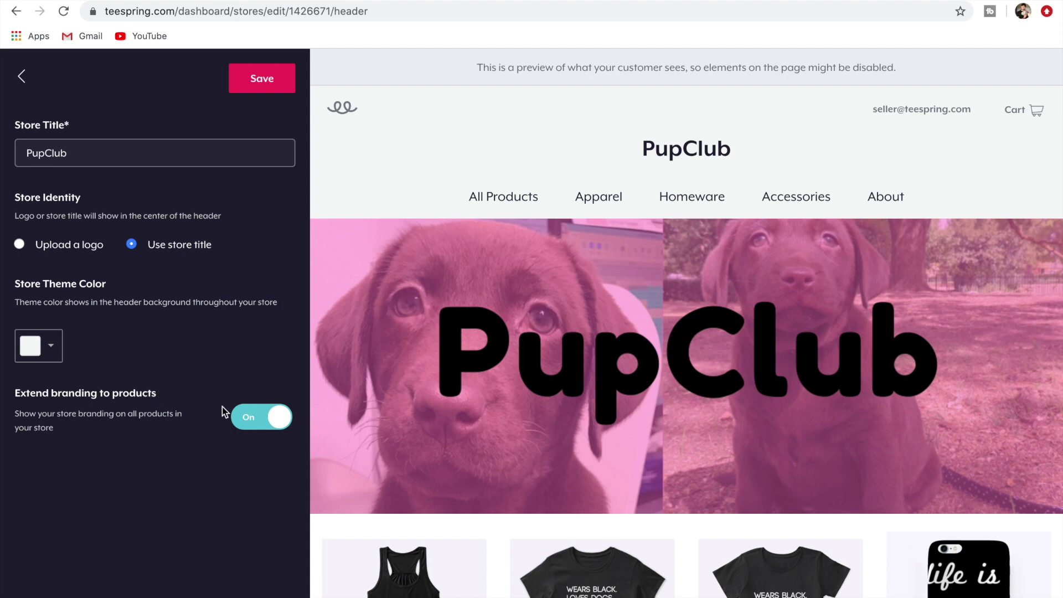
{"action": "left_click", "coordinate": [26, 80]}
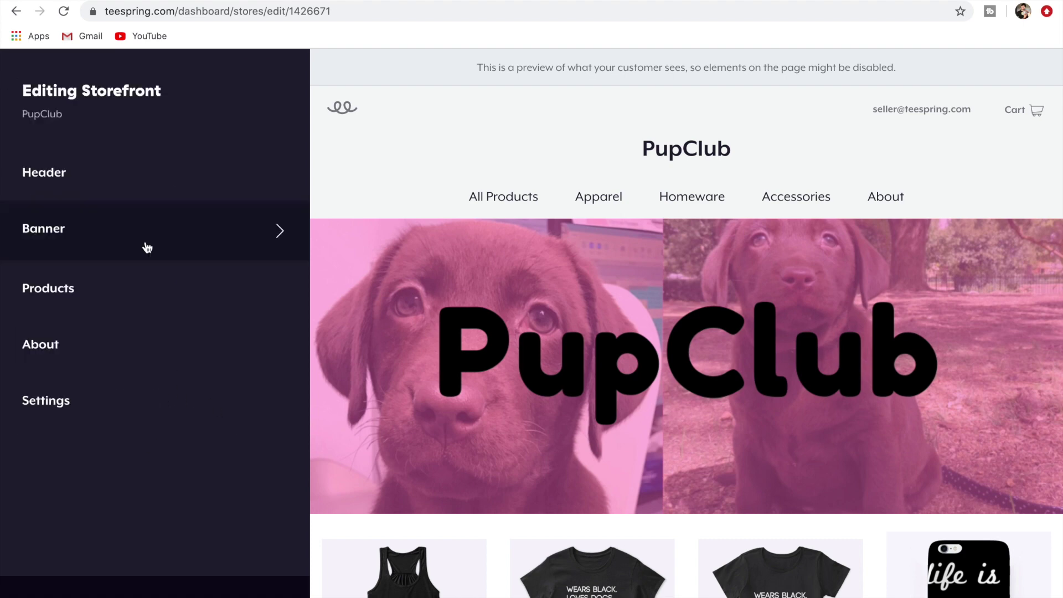
View PupClub's Banner settings, then exit the editor and confirm the prompt.
{"action": "left_click", "coordinate": [147, 244]}
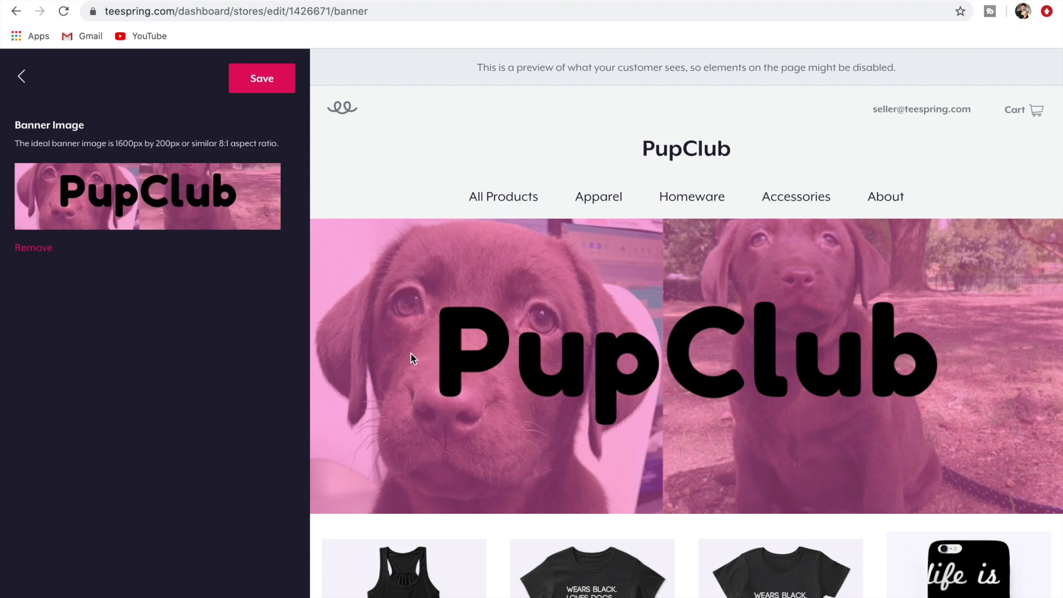
{"action": "left_click", "coordinate": [32, 82]}
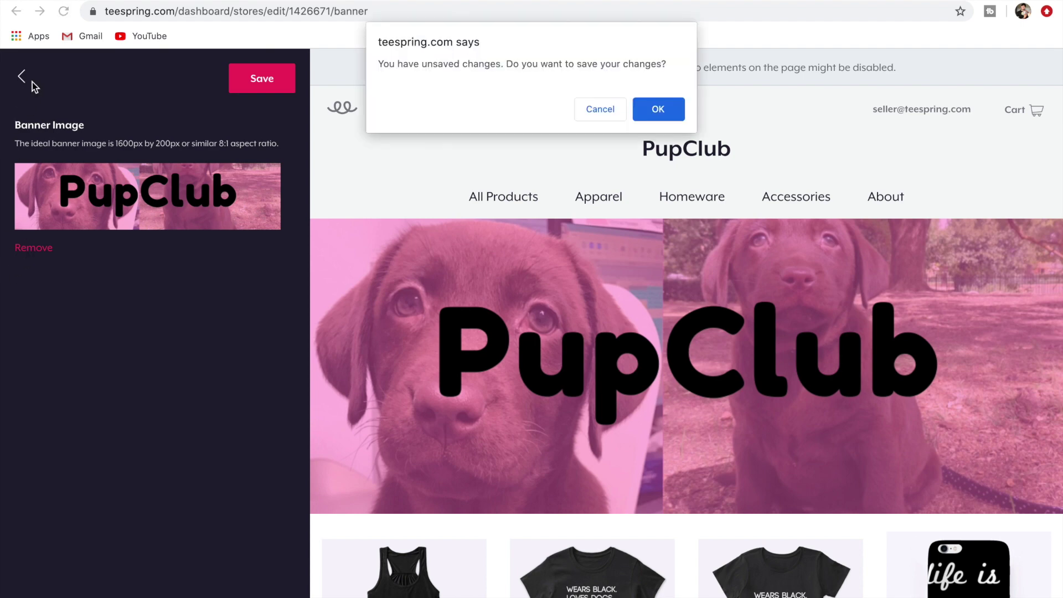
{"action": "key", "text": "Return"}
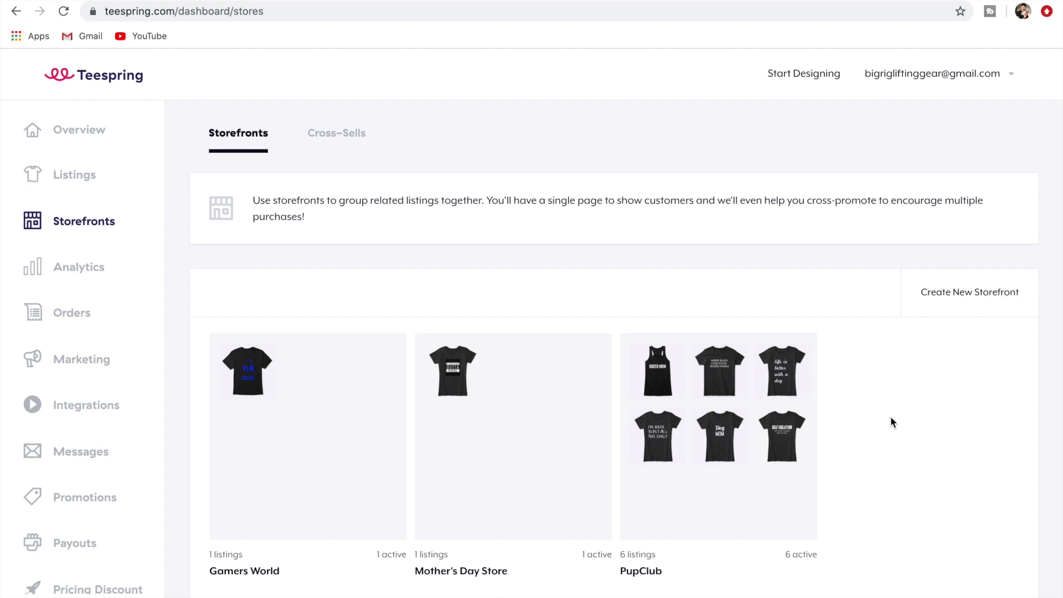
{"action": "mouse_move", "coordinate": [690, 464]}
{"action": "mouse_move", "coordinate": [715, 430]}
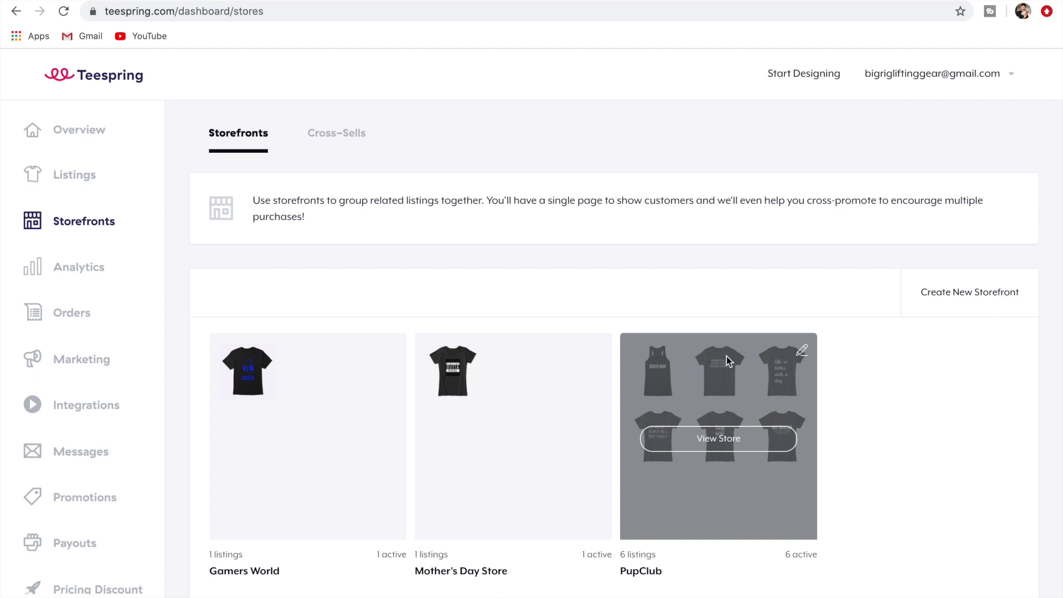
{"action": "left_click", "coordinate": [739, 446]}
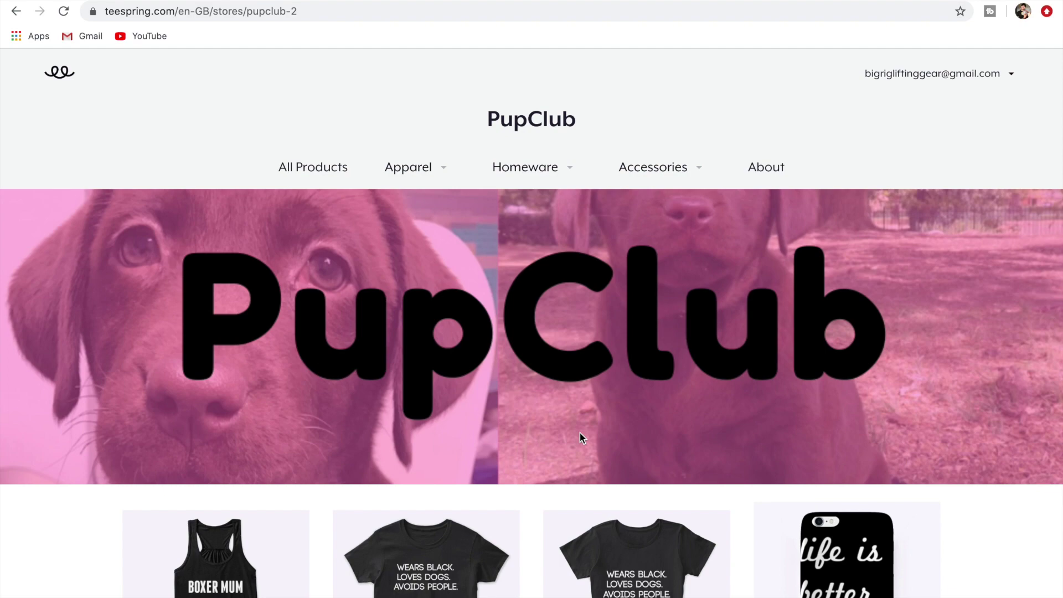
{"action": "scroll", "coordinate": [582, 437], "scroll_direction": "down", "scroll_amount": 7}
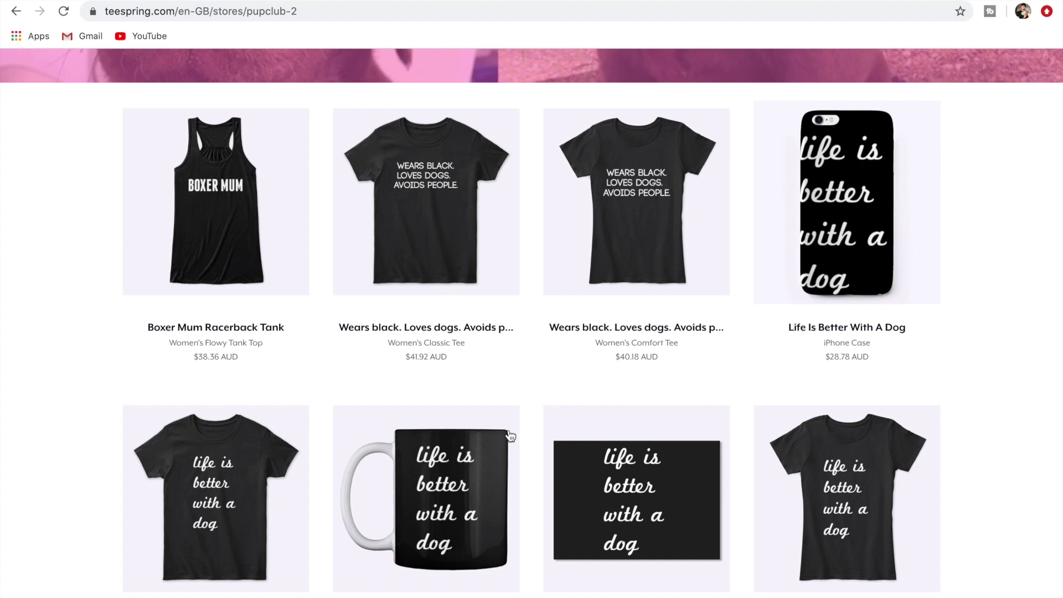
{"action": "scroll", "coordinate": [508, 430], "scroll_direction": "down", "scroll_amount": 7}
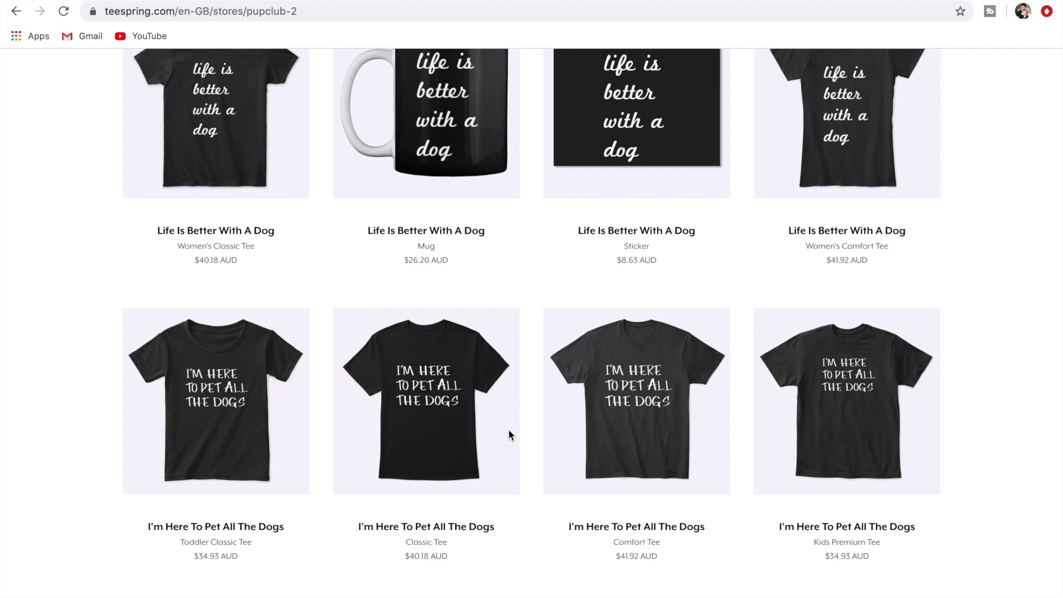
{"action": "scroll", "coordinate": [620, 321], "scroll_direction": "down", "scroll_amount": 6}
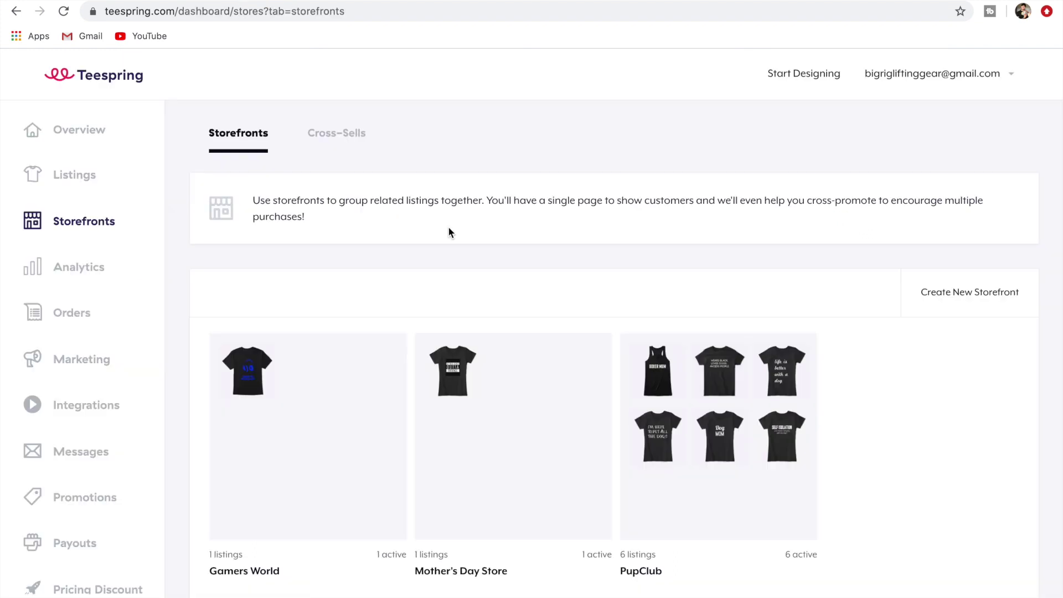
Show the Cross-Sells tab, check Gamers World's logic options keeping Featured, and glance at the account menu.
{"action": "left_click", "coordinate": [346, 139]}
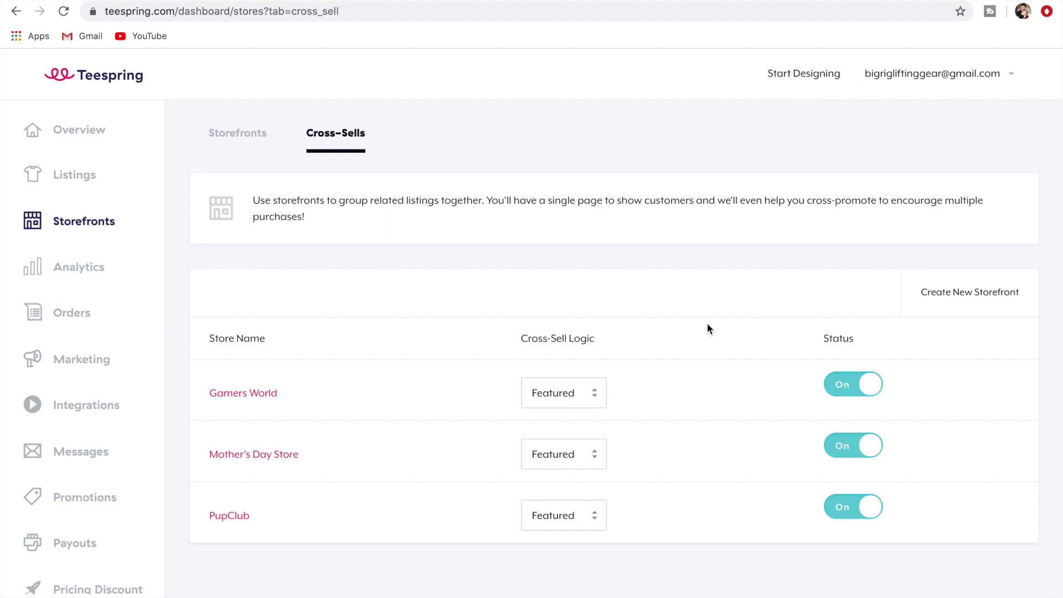
{"action": "left_click", "coordinate": [576, 393]}
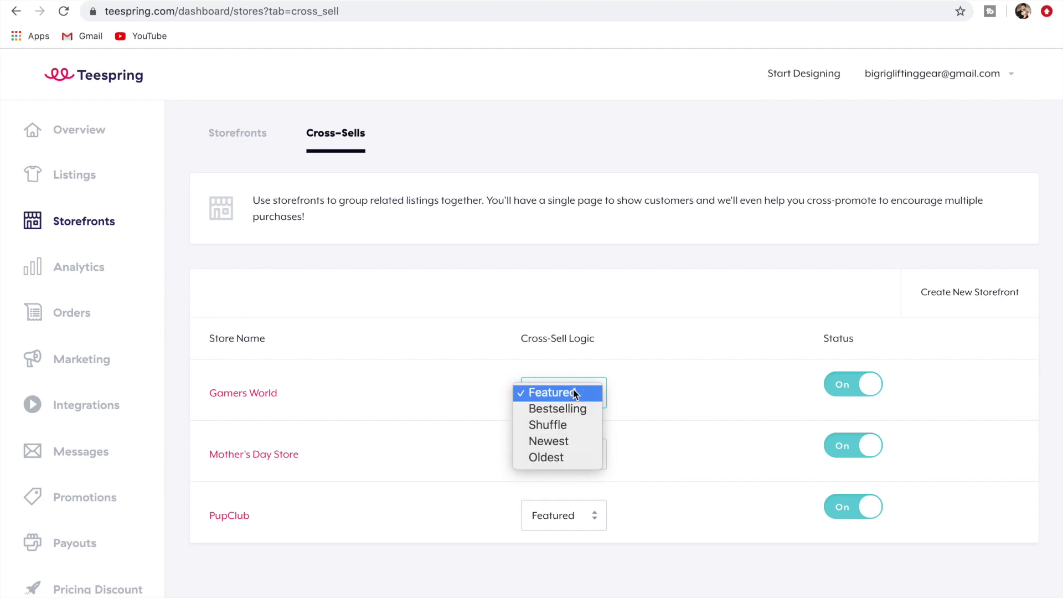
{"action": "left_click", "coordinate": [645, 377]}
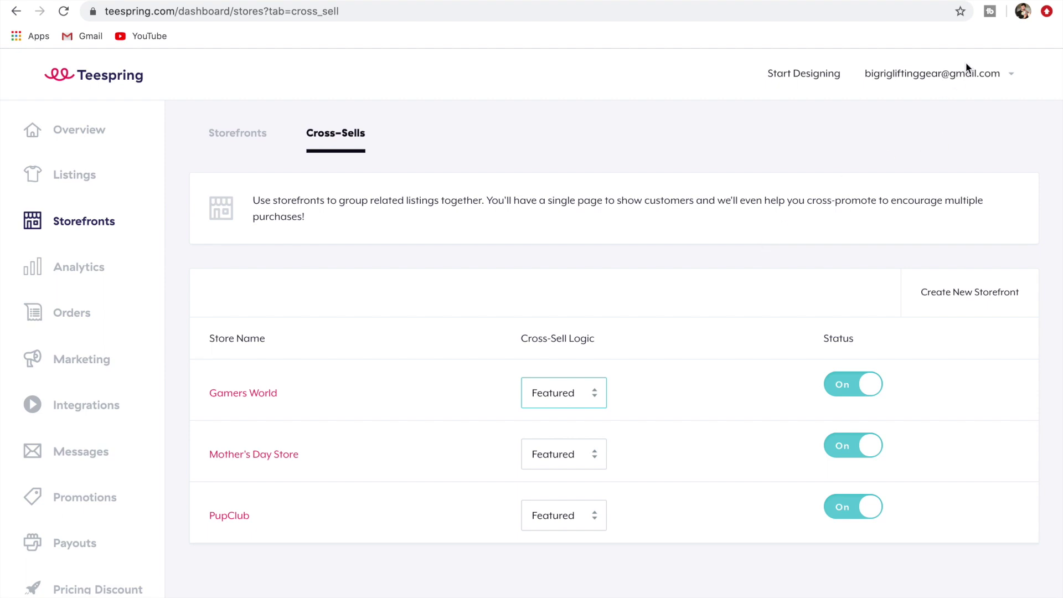
{"action": "left_click", "coordinate": [987, 77]}
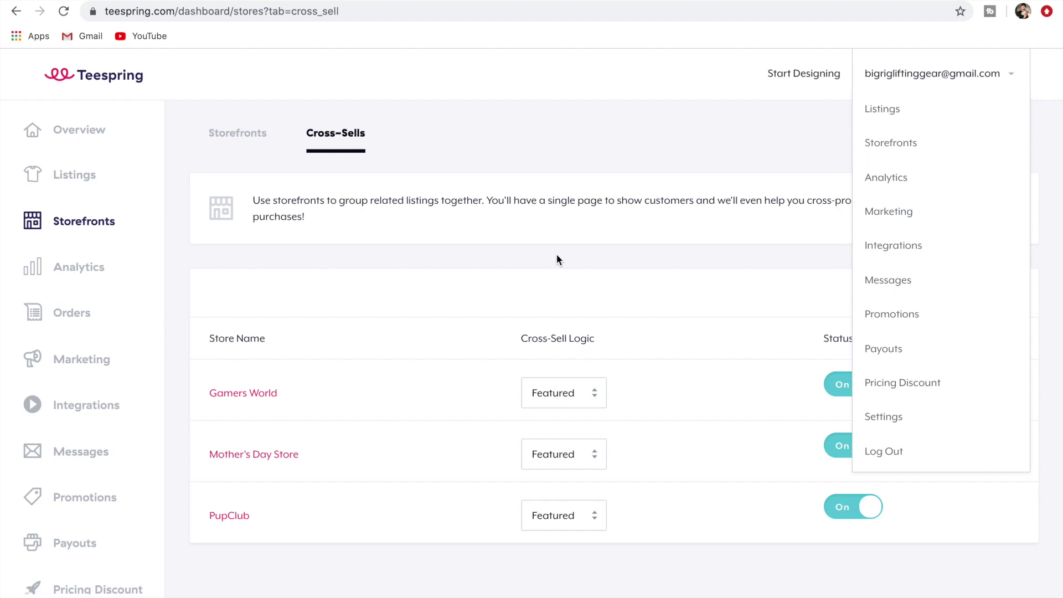
{"action": "left_click", "coordinate": [471, 122]}
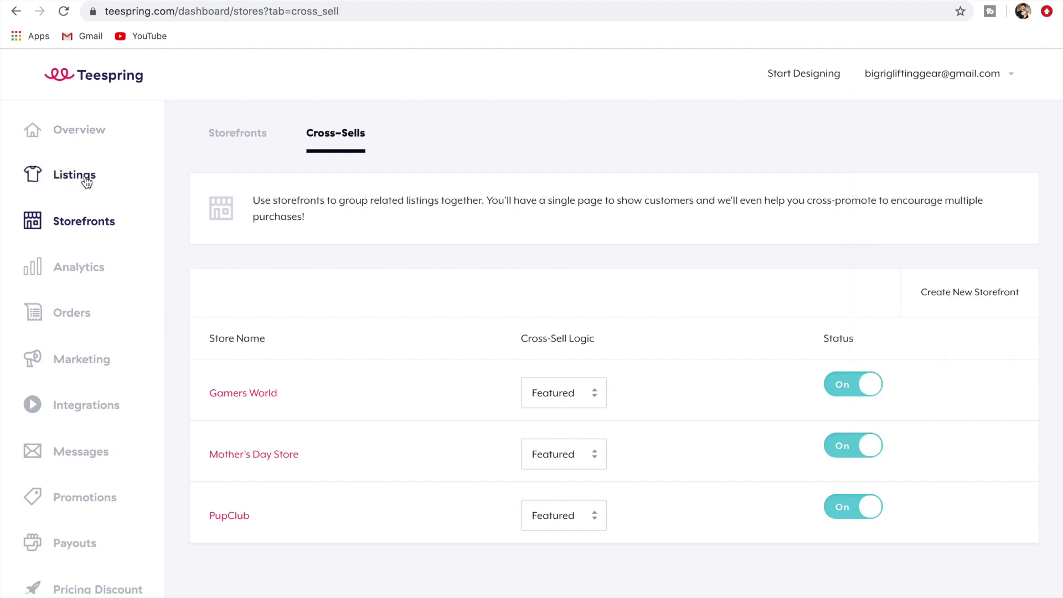
Switch back to Storefronts, then open Listings and scroll through the active campaigns.
{"action": "left_click", "coordinate": [84, 220]}
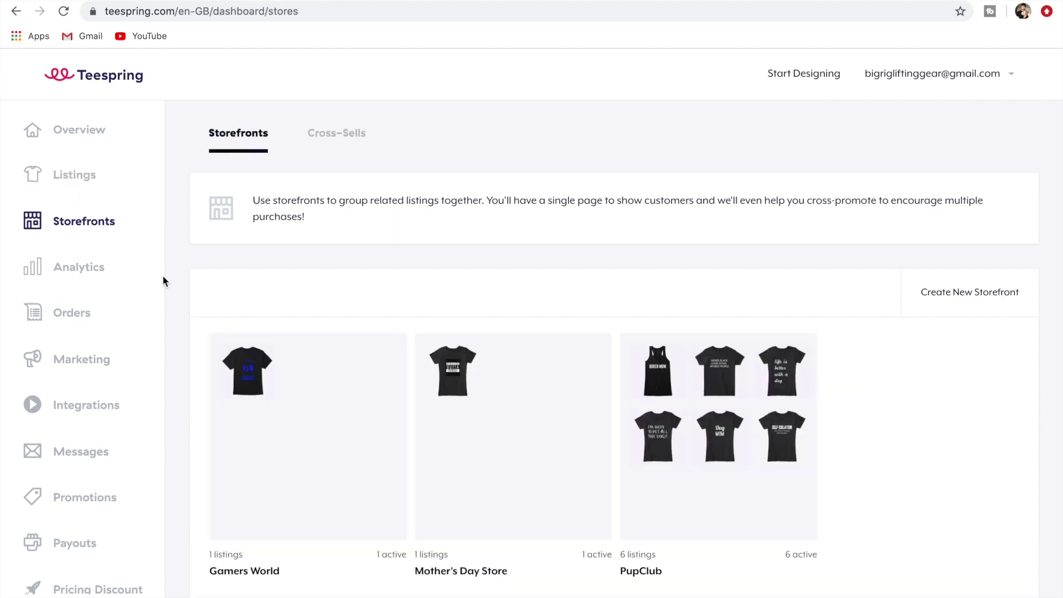
{"action": "left_click", "coordinate": [79, 177]}
{"action": "scroll", "coordinate": [187, 276], "scroll_direction": "down", "scroll_amount": 6}
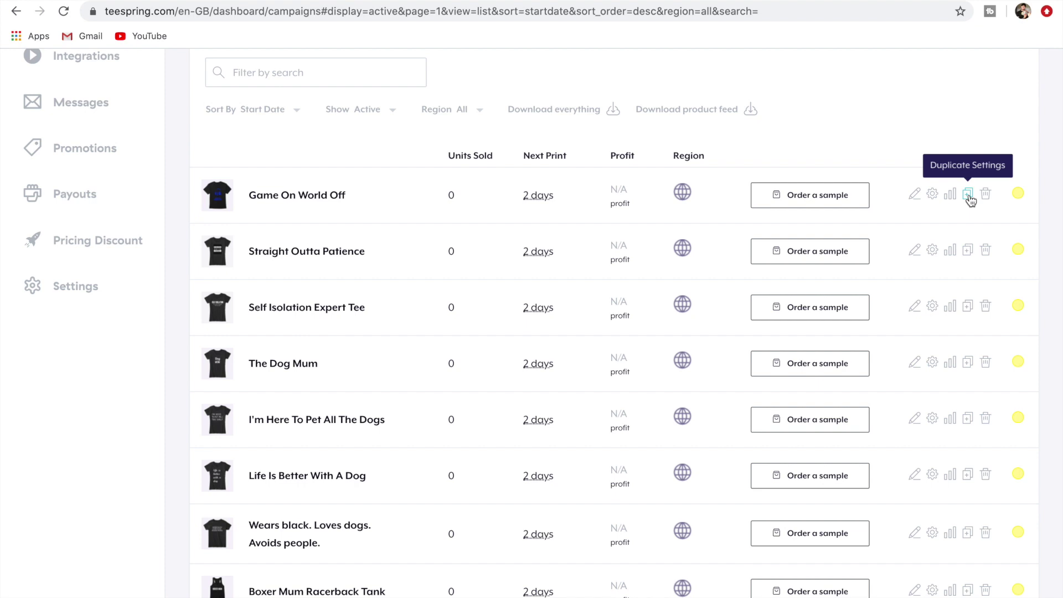
{"action": "left_click", "coordinate": [969, 197]}
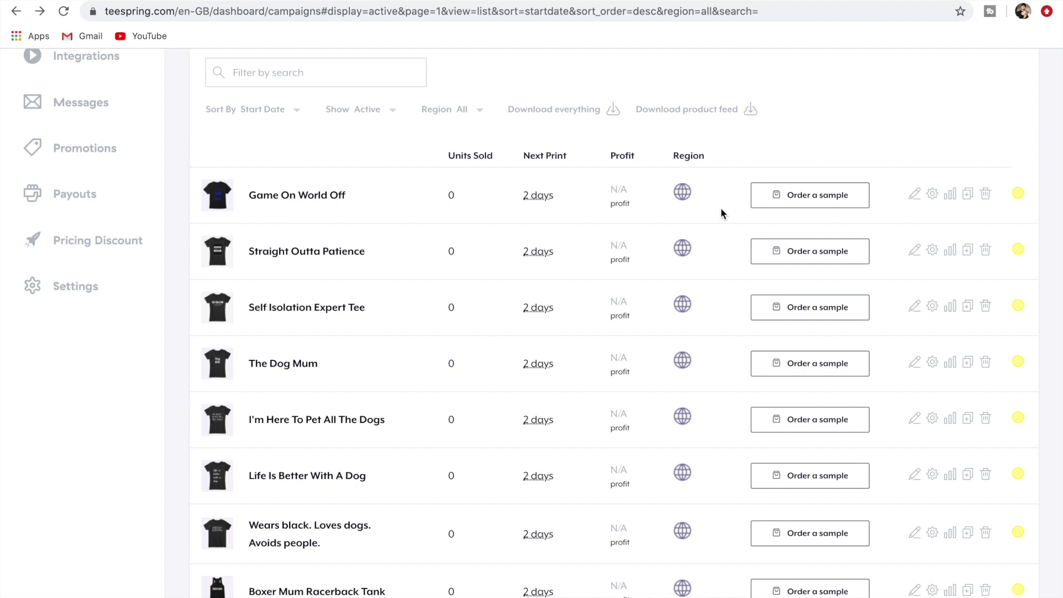
{"action": "left_click", "coordinate": [969, 196]}
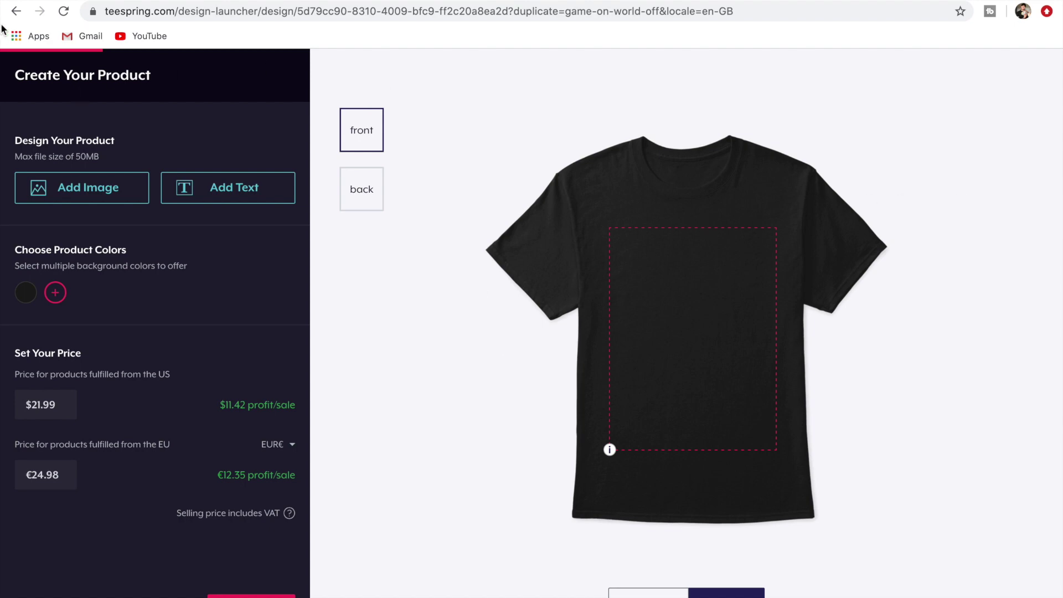
{"action": "left_click", "coordinate": [15, 11]}
{"action": "left_click", "coordinate": [16, 12]}
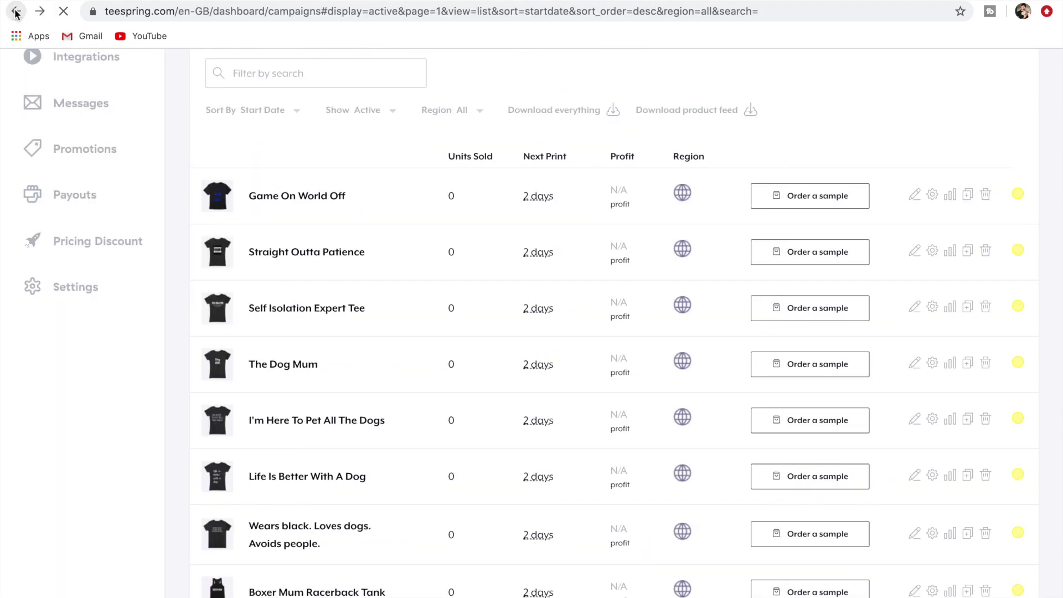
Open Analytics and switch the Jun 11–Jul 11, 2020 chart from profits to views.
{"action": "left_click", "coordinate": [90, 270]}
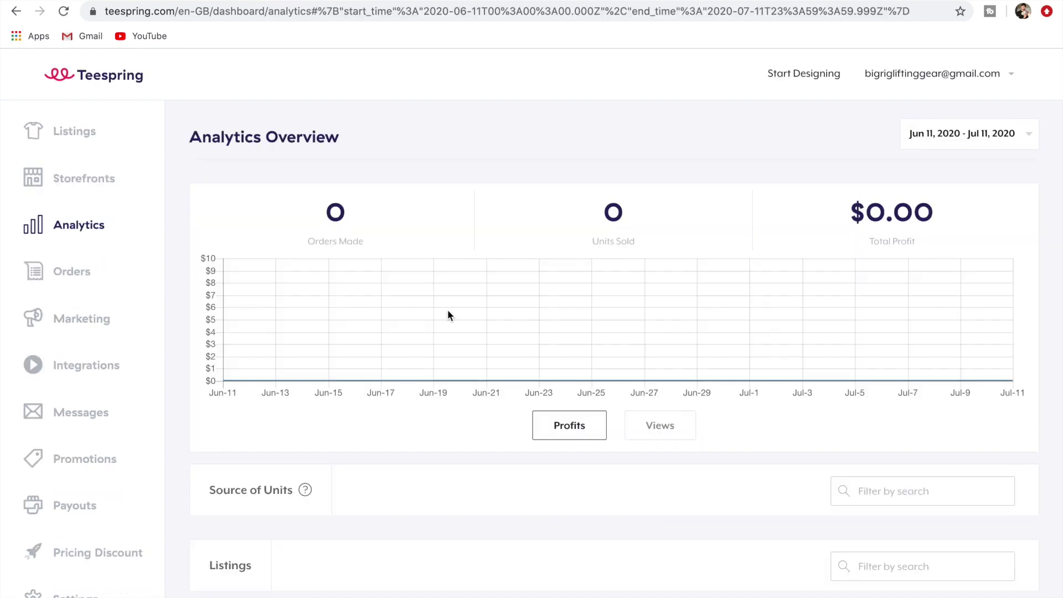
{"action": "left_click", "coordinate": [658, 432]}
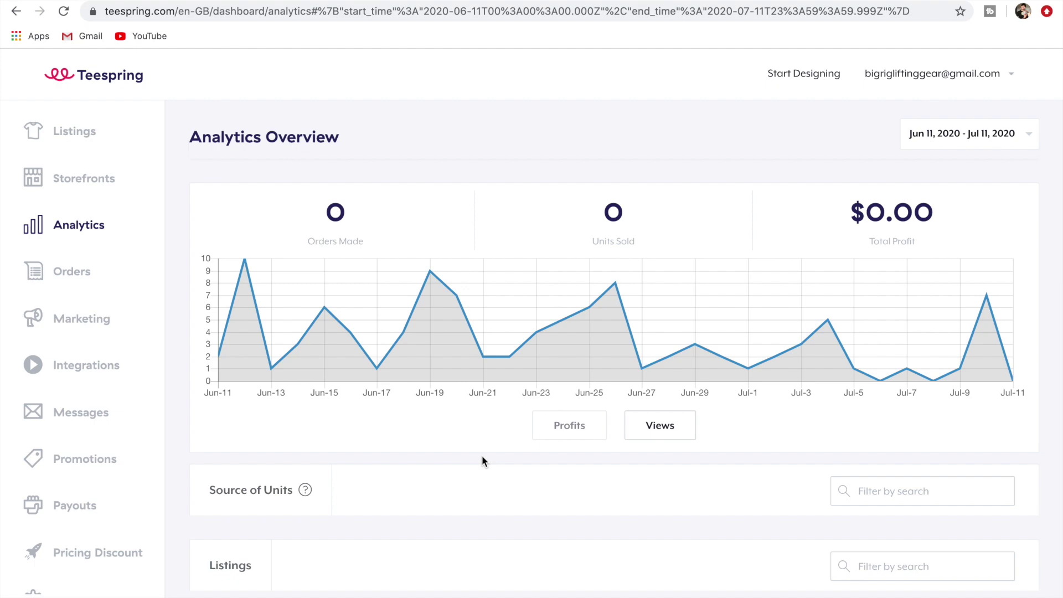
{"action": "scroll", "coordinate": [482, 460], "scroll_direction": "down", "scroll_amount": 5}
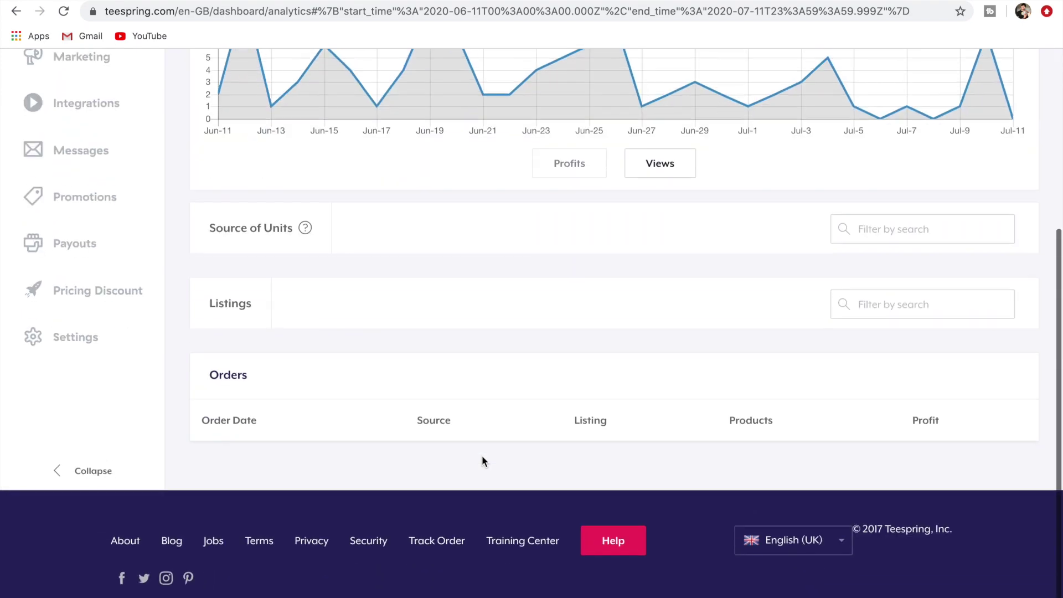
{"action": "scroll", "coordinate": [427, 303], "scroll_direction": "up", "scroll_amount": 5}
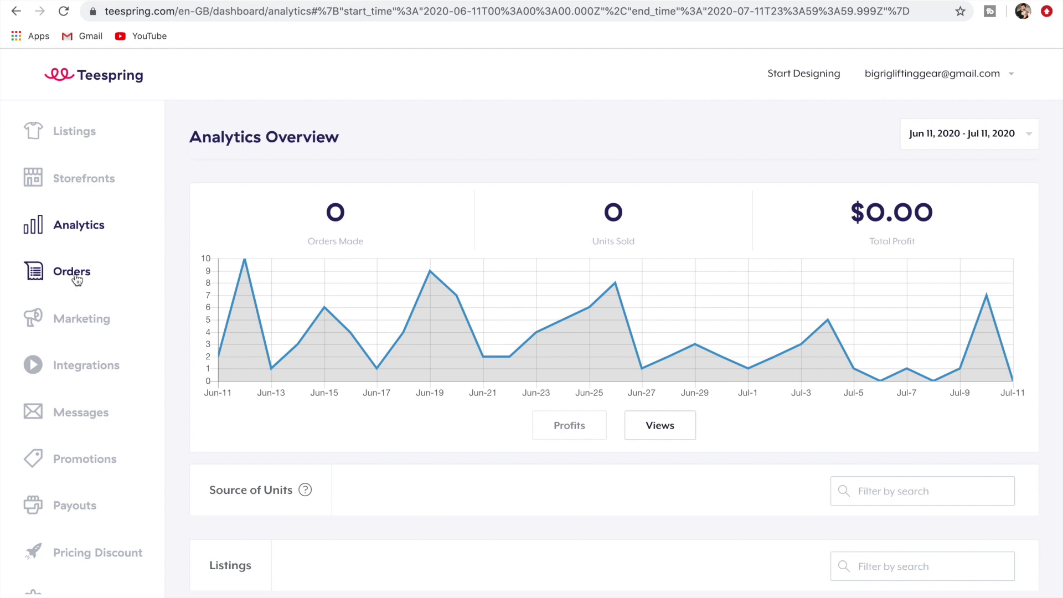
Review the Twitter, Pinterest and Google pixel settings under Marketing, selecting the GA Tracking ID field.
{"action": "left_click", "coordinate": [98, 330]}
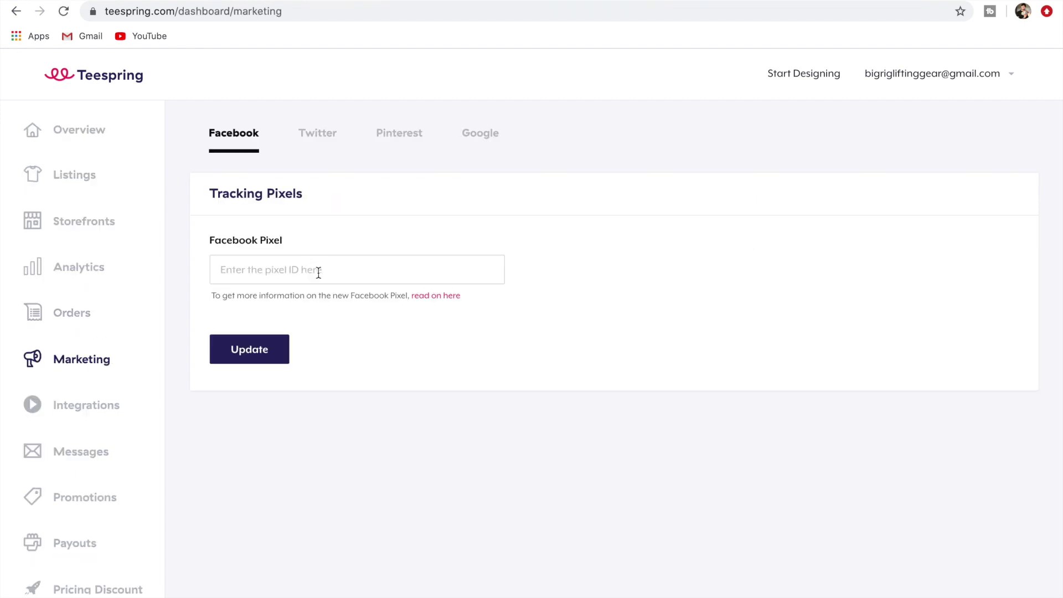
{"action": "left_click", "coordinate": [323, 132]}
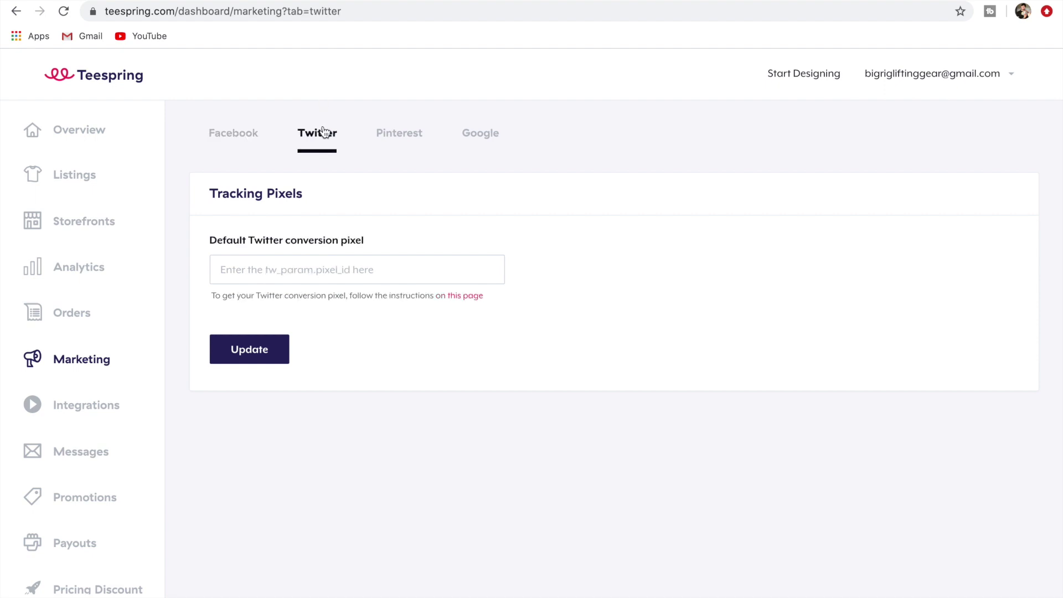
{"action": "left_click", "coordinate": [417, 142]}
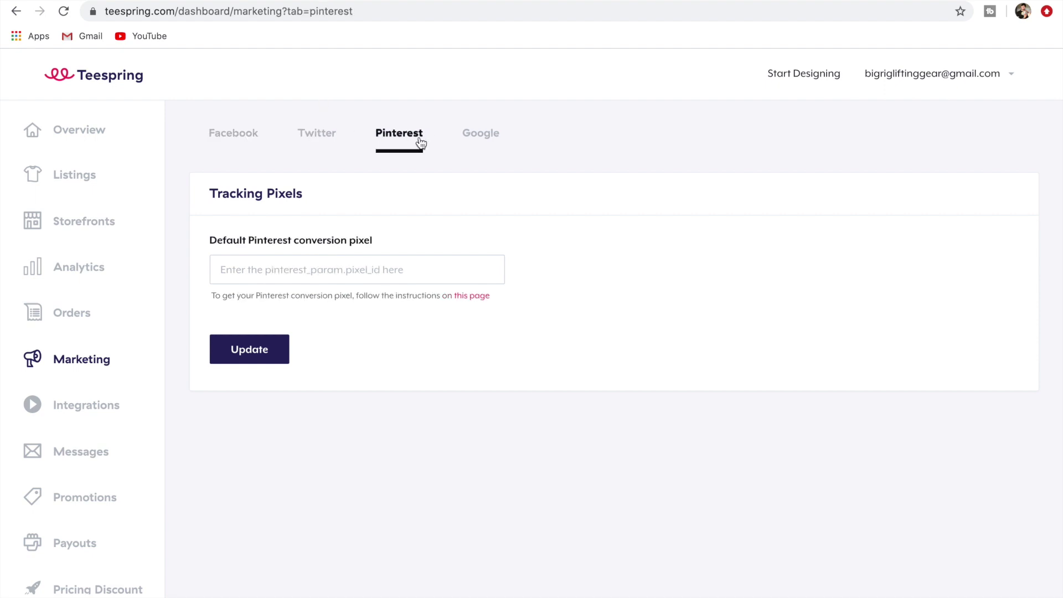
{"action": "left_click", "coordinate": [488, 151]}
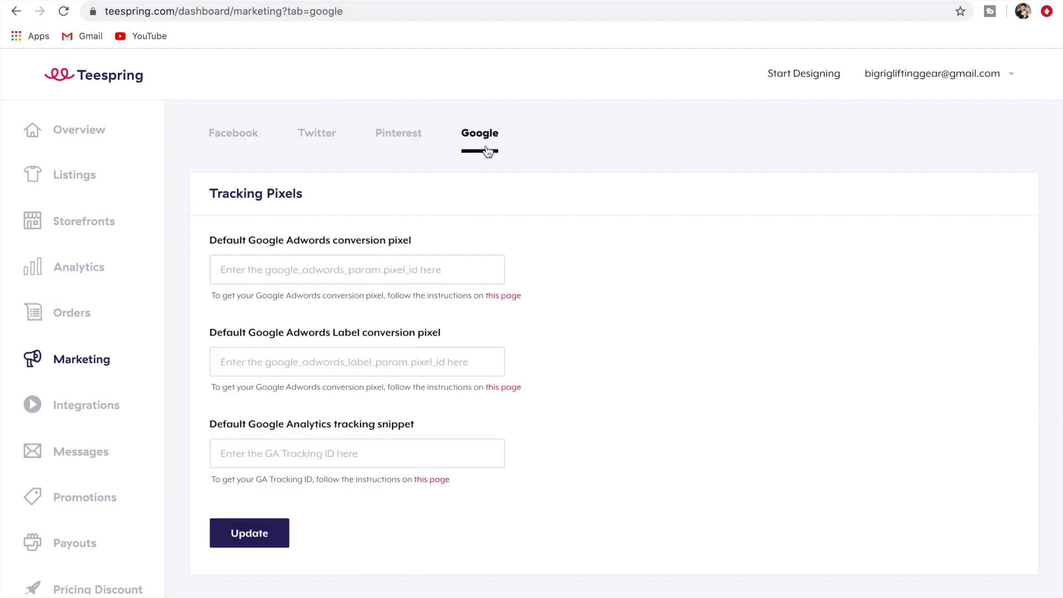
{"action": "left_click", "coordinate": [388, 453]}
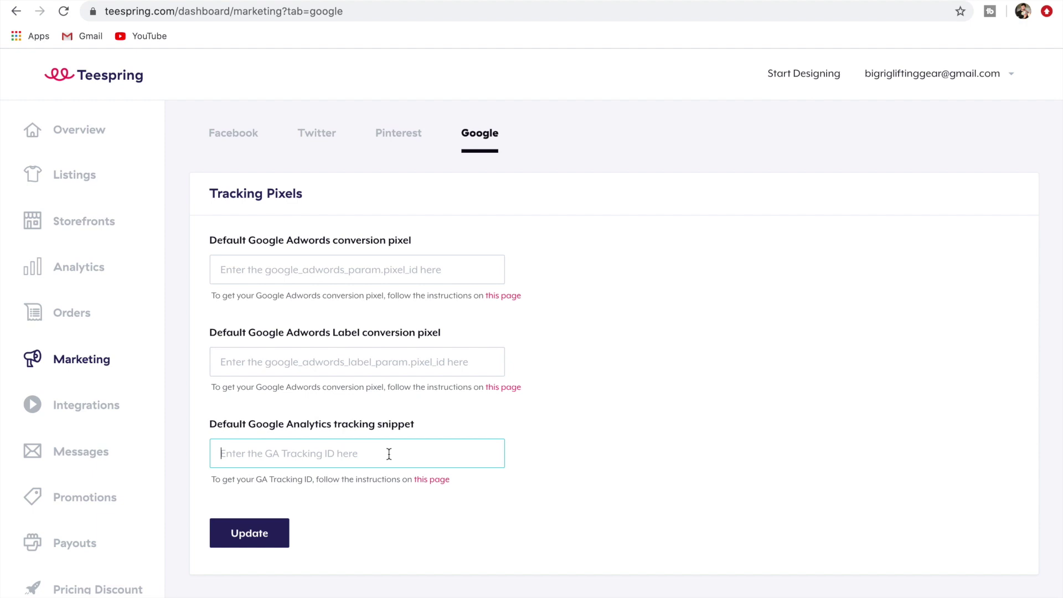
{"action": "left_click", "coordinate": [115, 408]}
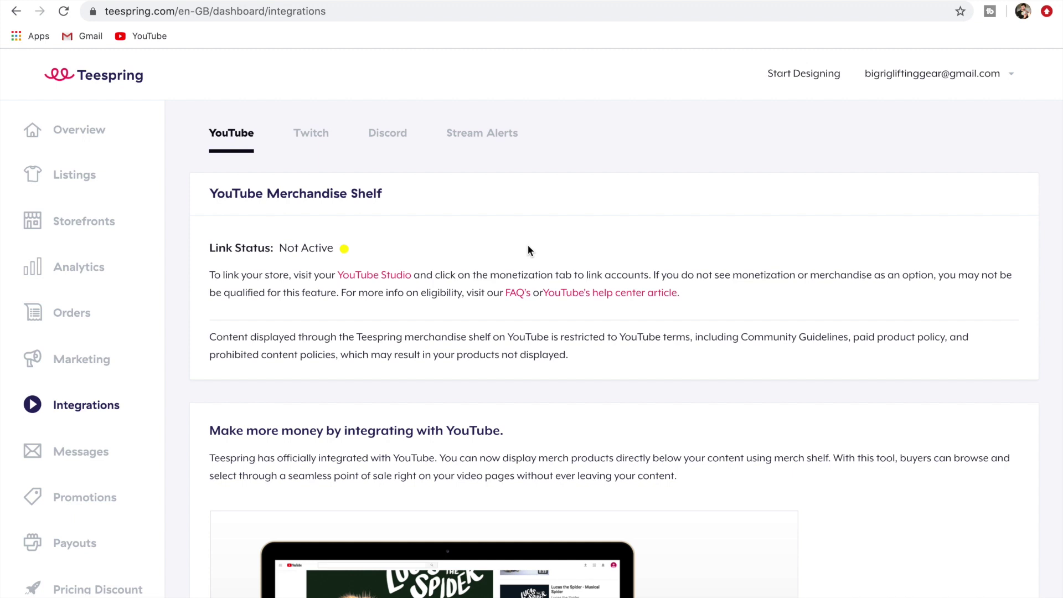
View the Twitch, Discord and Streamlabs Stream Alerts integrations, then open Messages.
{"action": "left_click", "coordinate": [309, 138]}
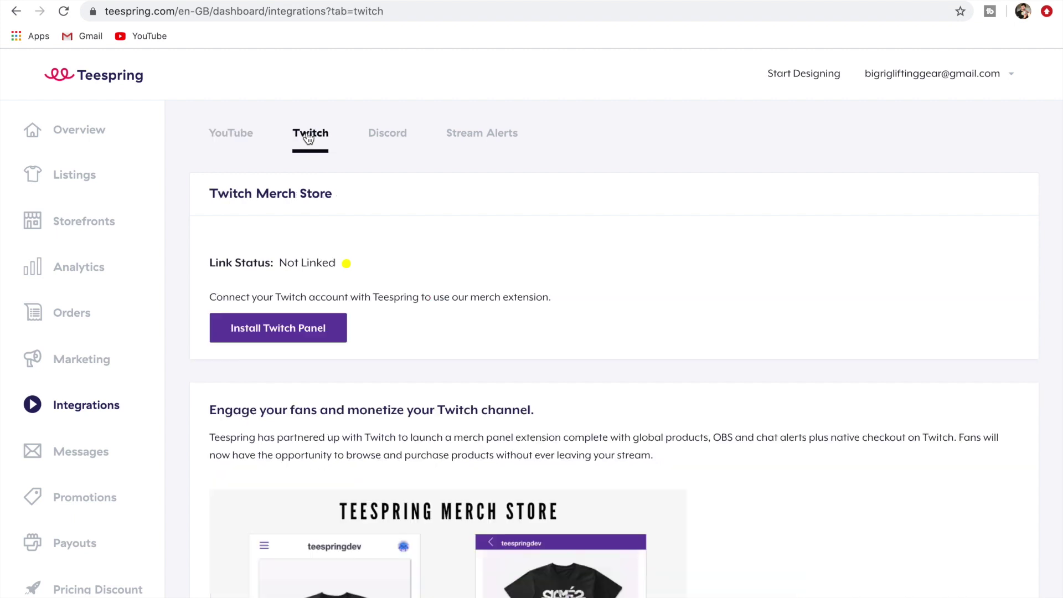
{"action": "left_click", "coordinate": [387, 136]}
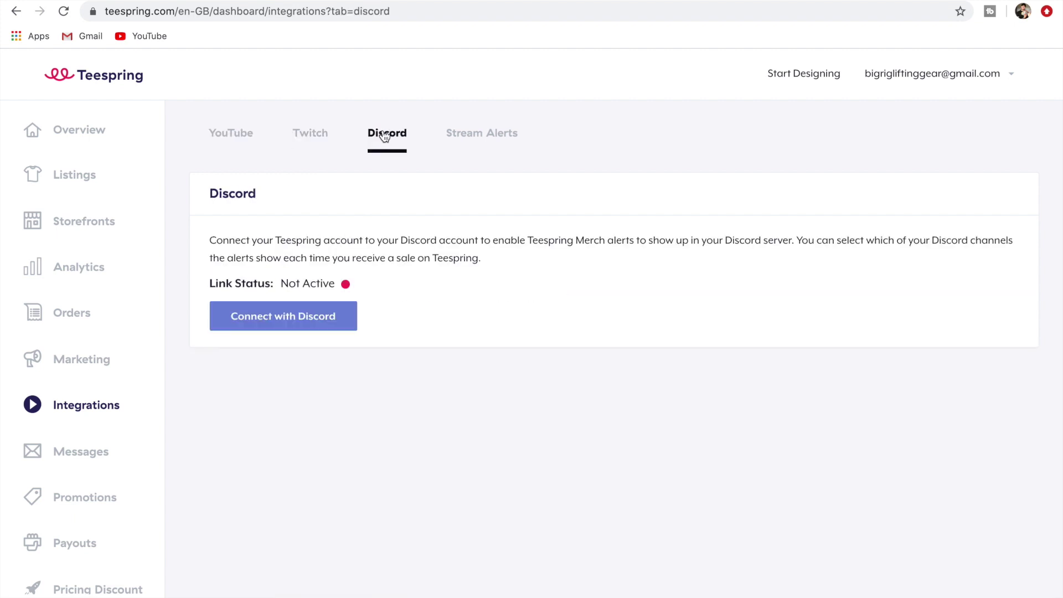
{"action": "left_click", "coordinate": [471, 134]}
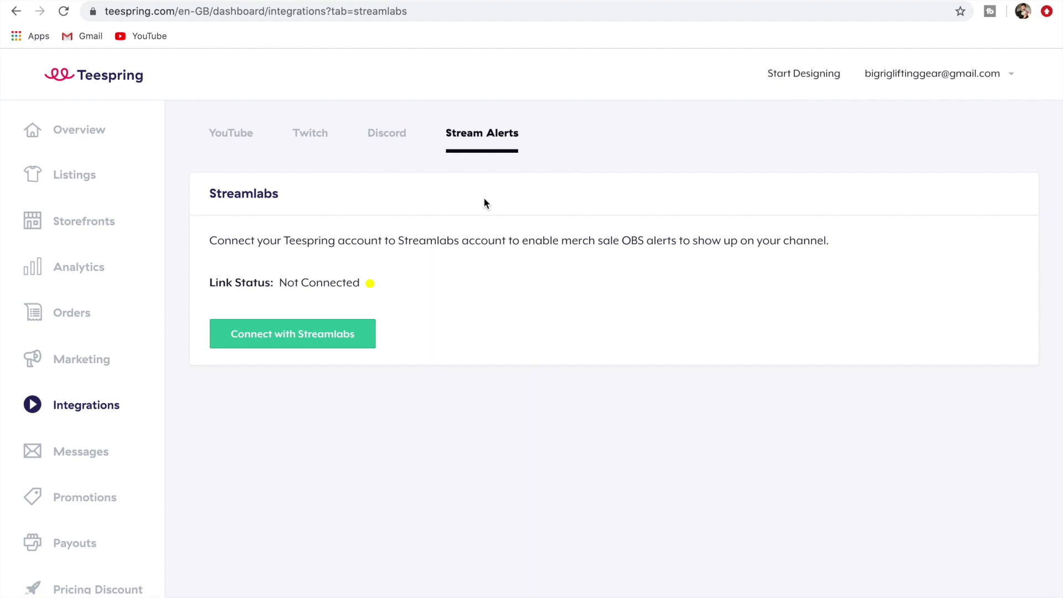
{"action": "left_click", "coordinate": [89, 451]}
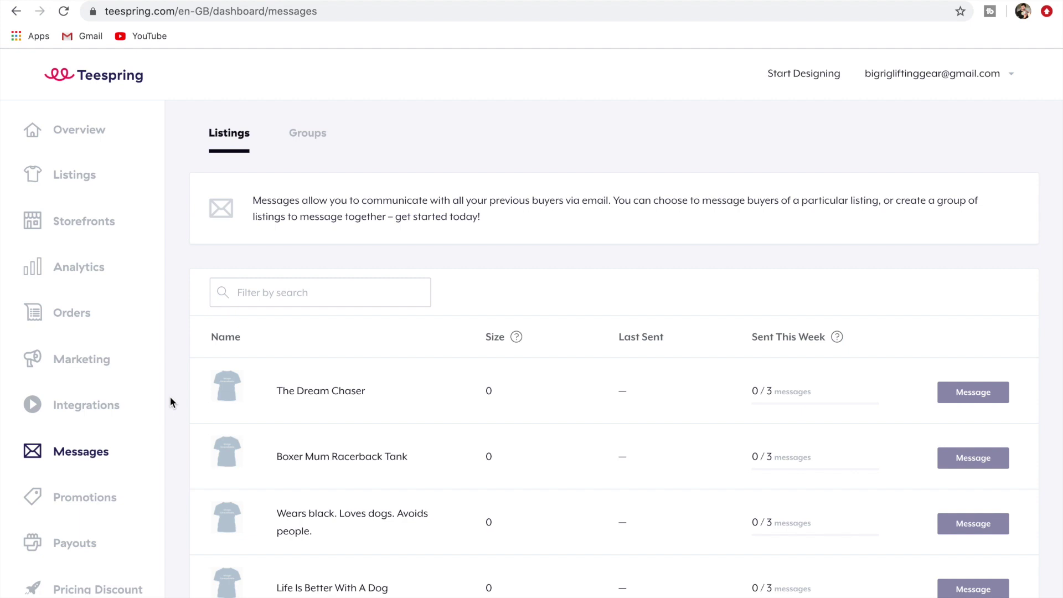
View the message Groups tab, then go to the Promotions page.
{"action": "left_click", "coordinate": [308, 136]}
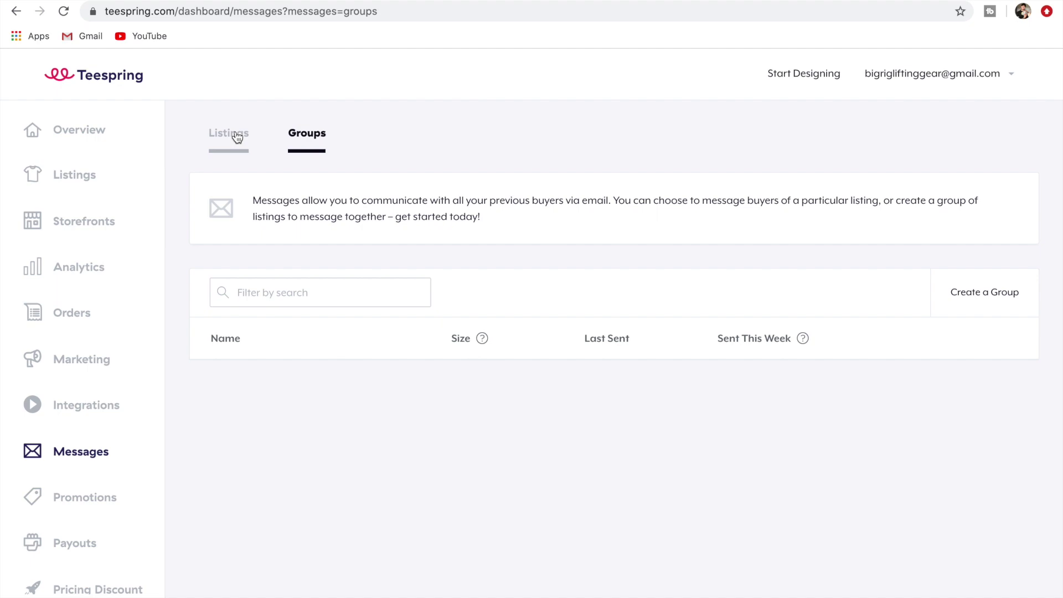
{"action": "left_click", "coordinate": [124, 500]}
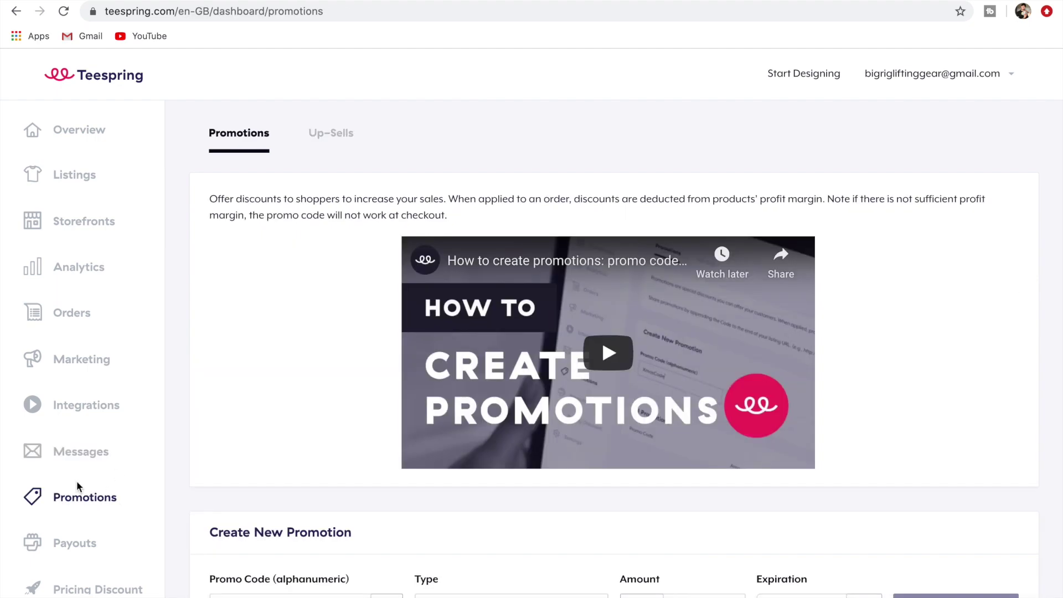
{"action": "scroll", "coordinate": [174, 390], "scroll_direction": "down", "scroll_amount": 5}
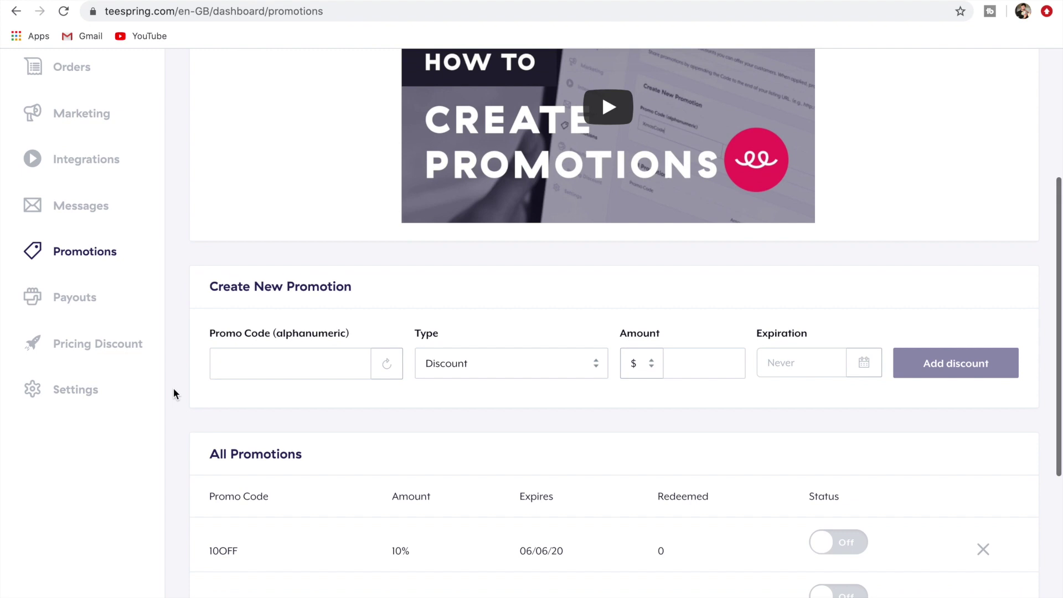
{"action": "scroll", "coordinate": [173, 388], "scroll_direction": "down", "scroll_amount": 2}
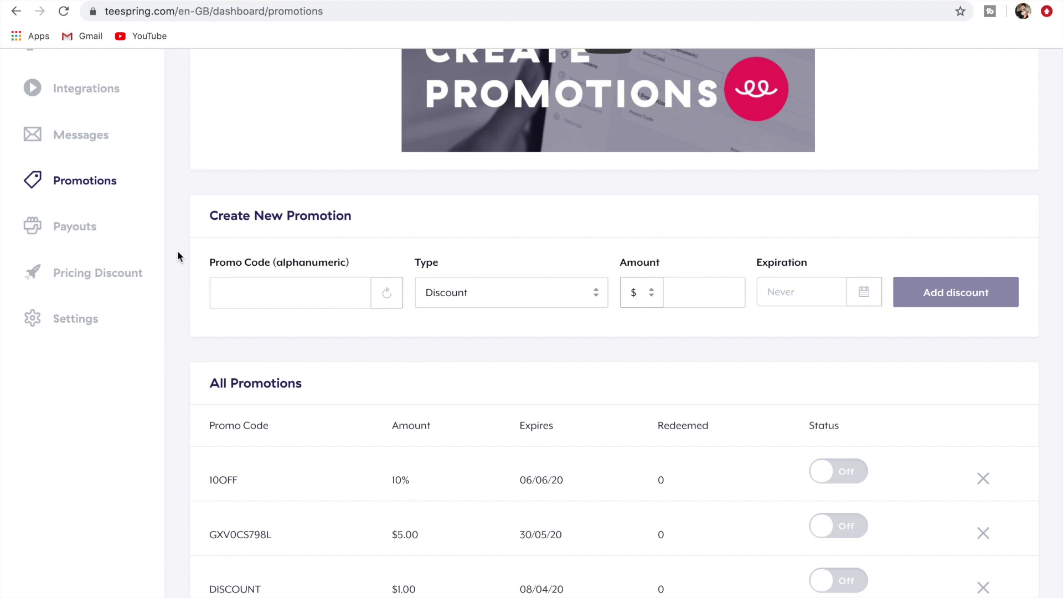
{"action": "left_click", "coordinate": [80, 231]}
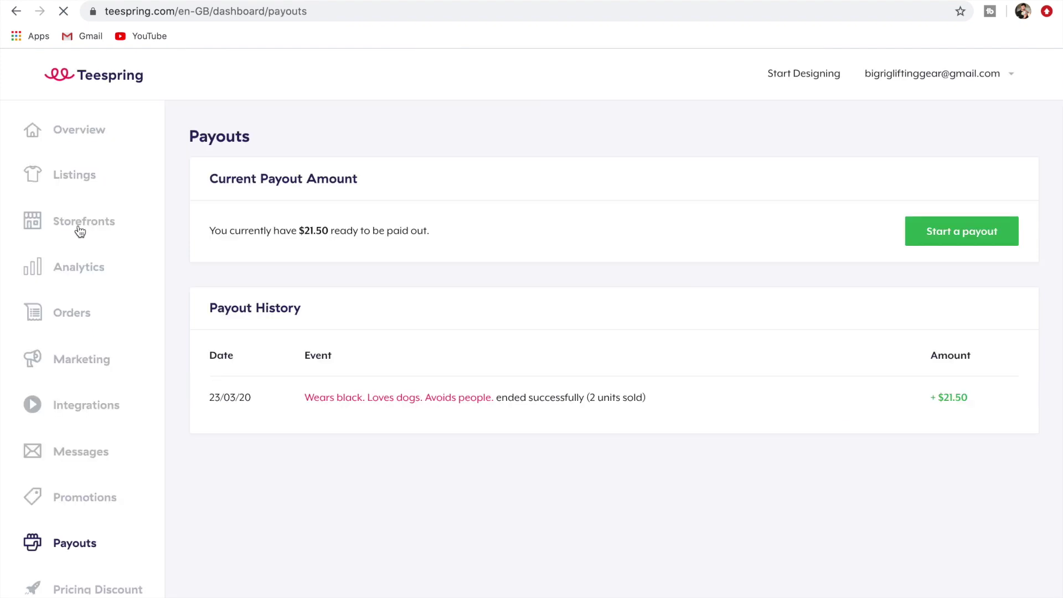
Open the Pricing Discount tiers and scroll down to $4.80 at 20,000+ units.
{"action": "left_click", "coordinate": [96, 586]}
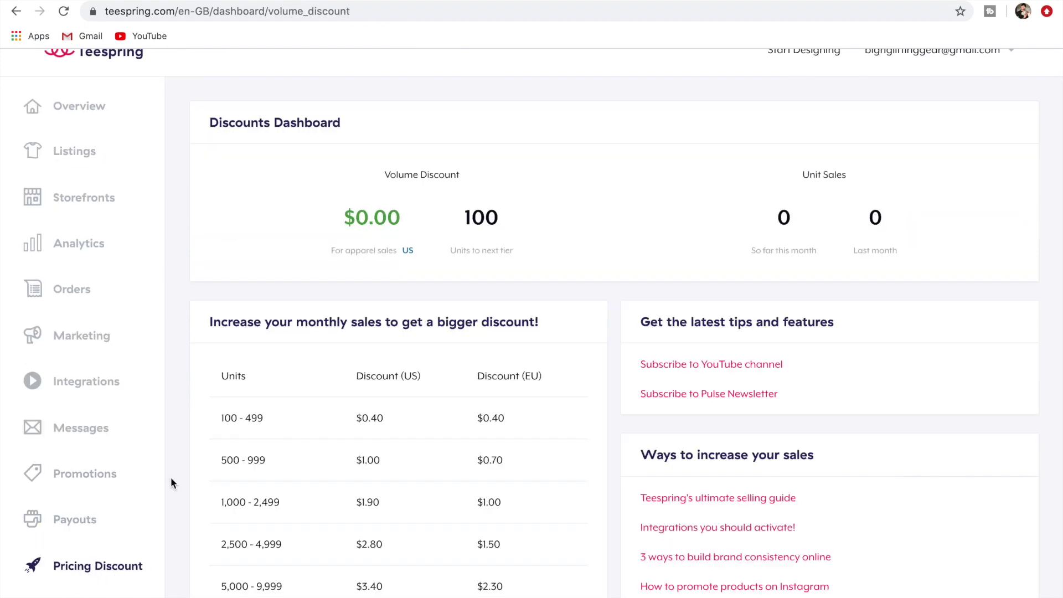
{"action": "scroll", "coordinate": [168, 363], "scroll_direction": "down", "scroll_amount": 5}
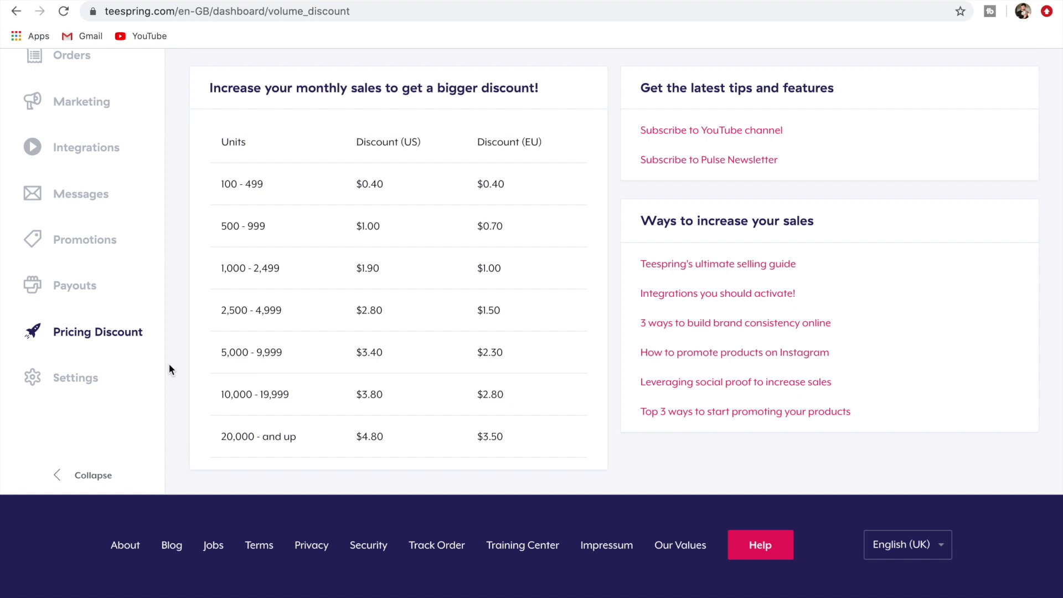
Open account Settings and review Advanced Settings, including the Show timer option's help and sales-boosting options.
{"action": "left_click", "coordinate": [75, 377]}
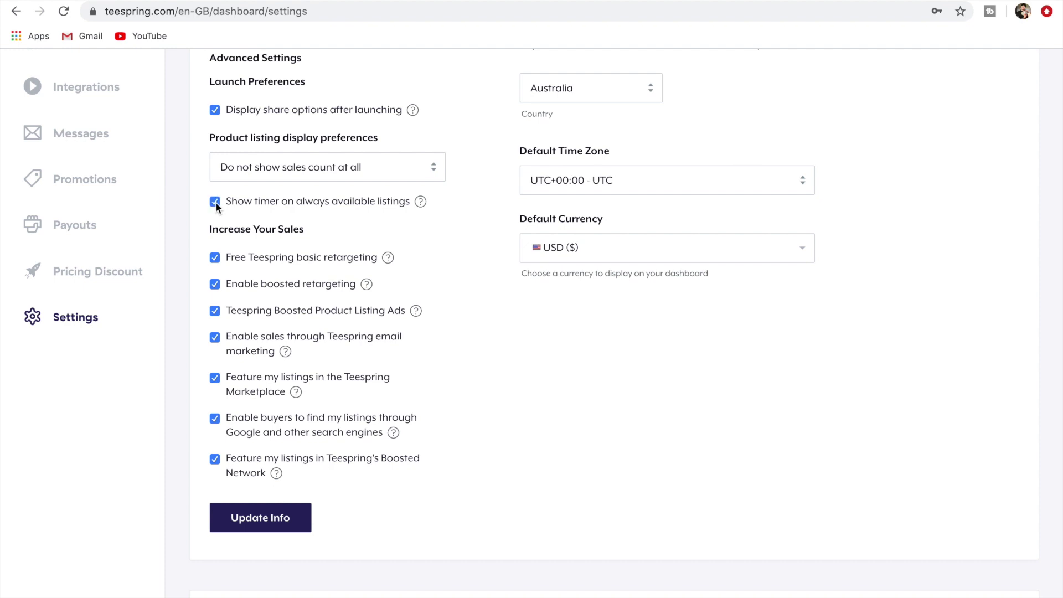
{"action": "mouse_move", "coordinate": [424, 205]}
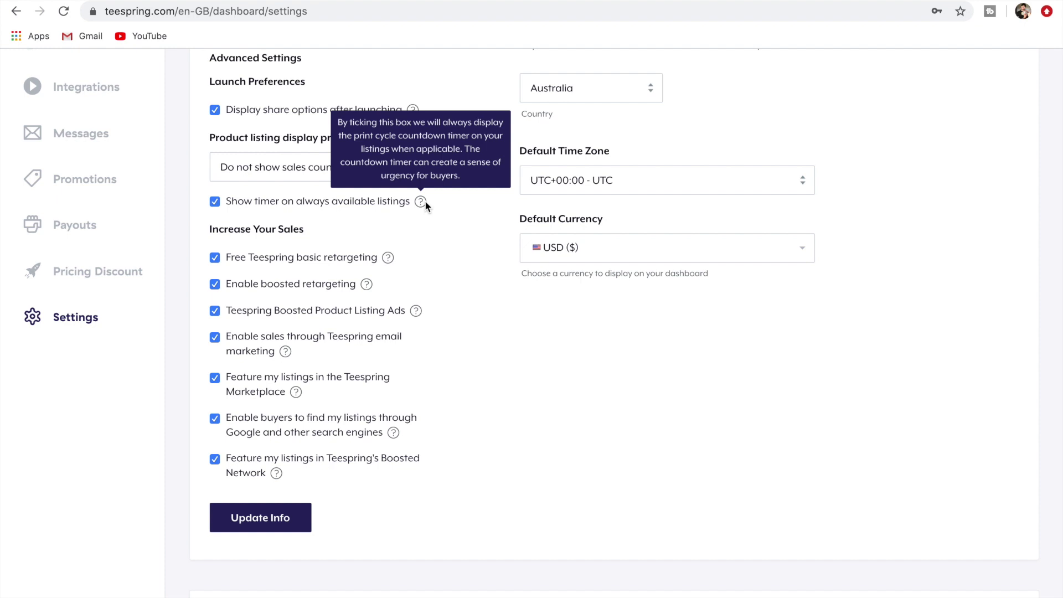
{"action": "scroll", "coordinate": [696, 288], "scroll_direction": "down", "scroll_amount": 10}
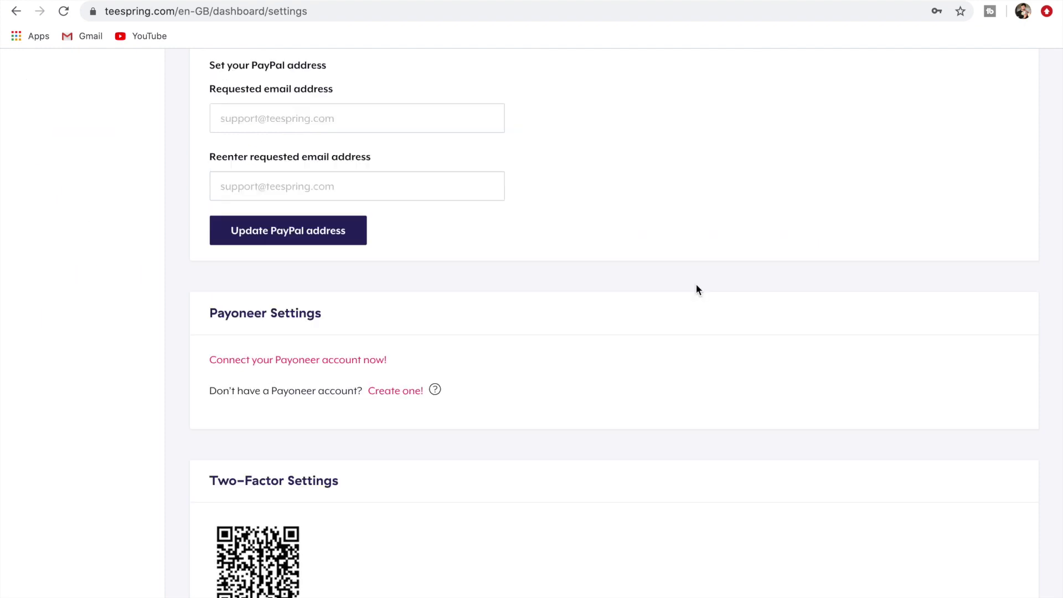